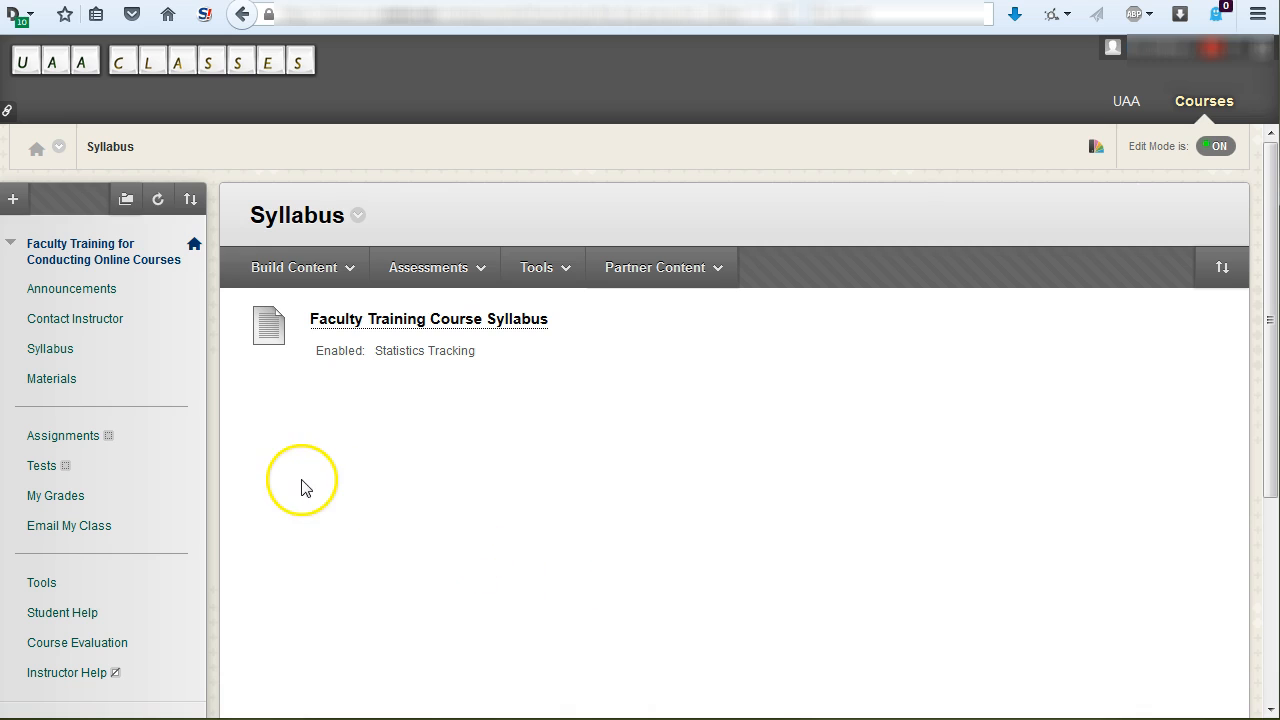
- Create a web link in the course's Syllabus area and name it "Syllabus via Office 365"
click(298, 281)
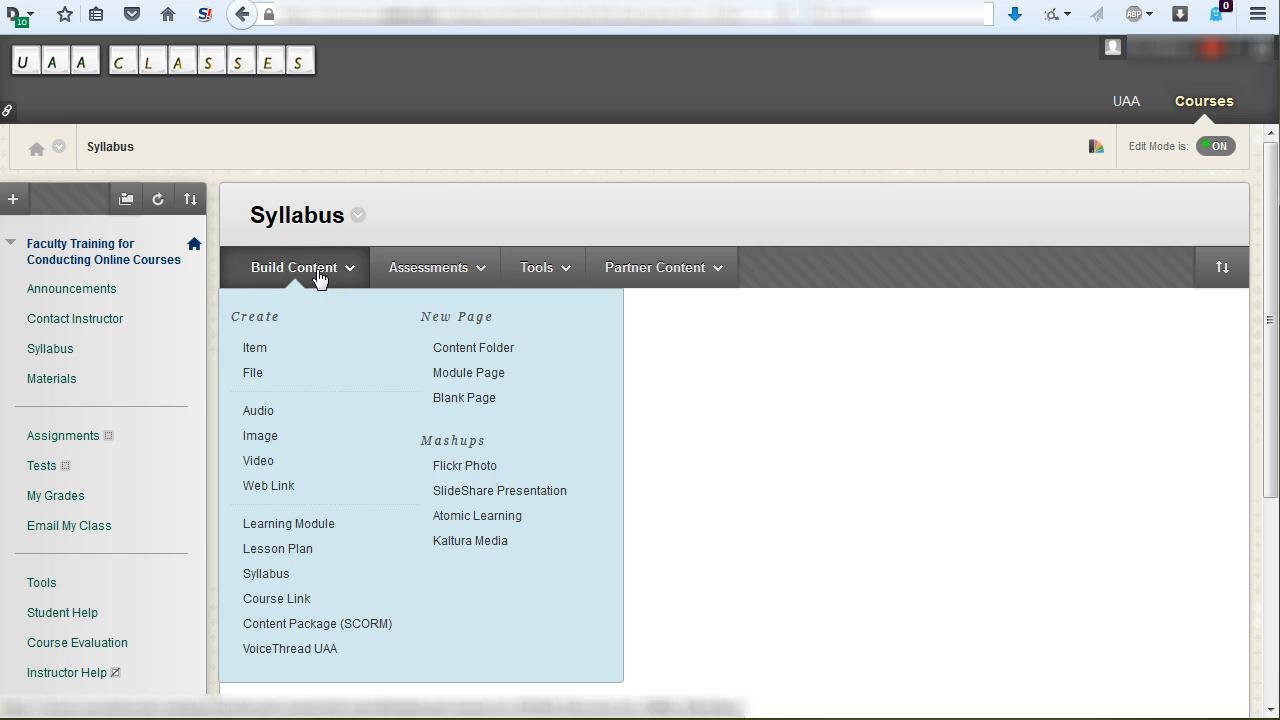
click(288, 487)
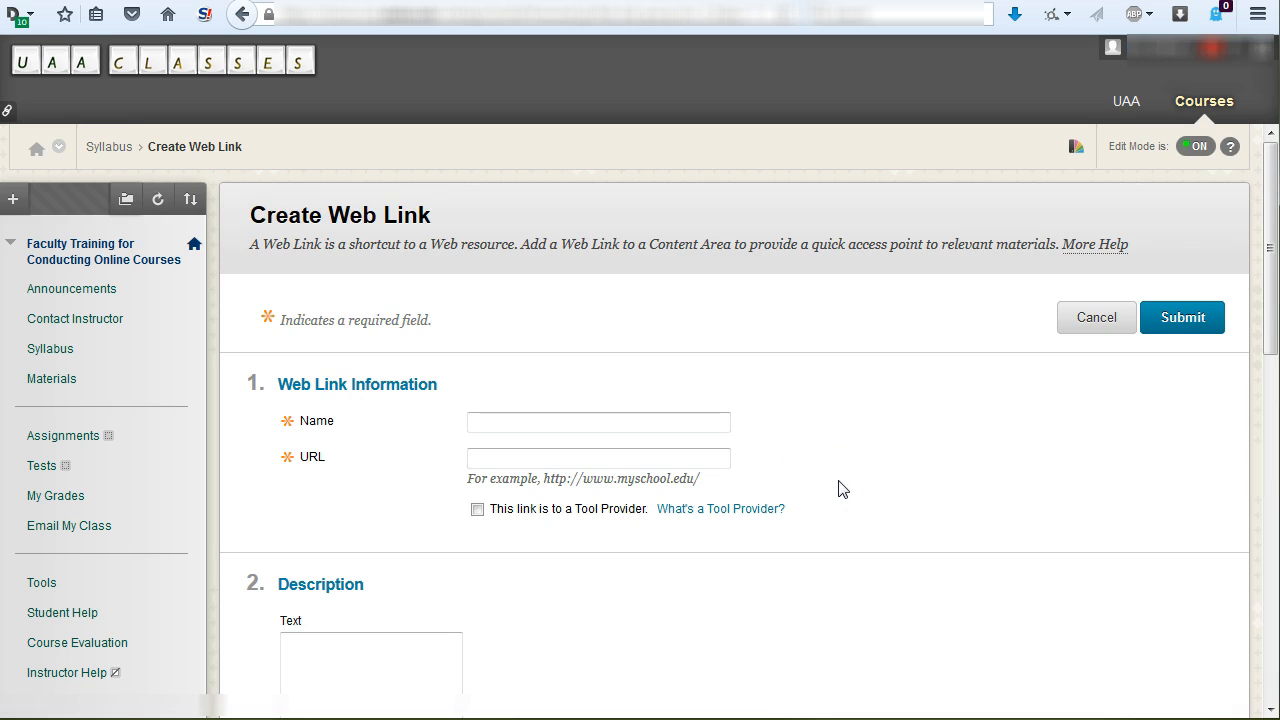
drag(250, 216, 492, 220)
click(619, 310)
click(551, 430)
click(488, 421)
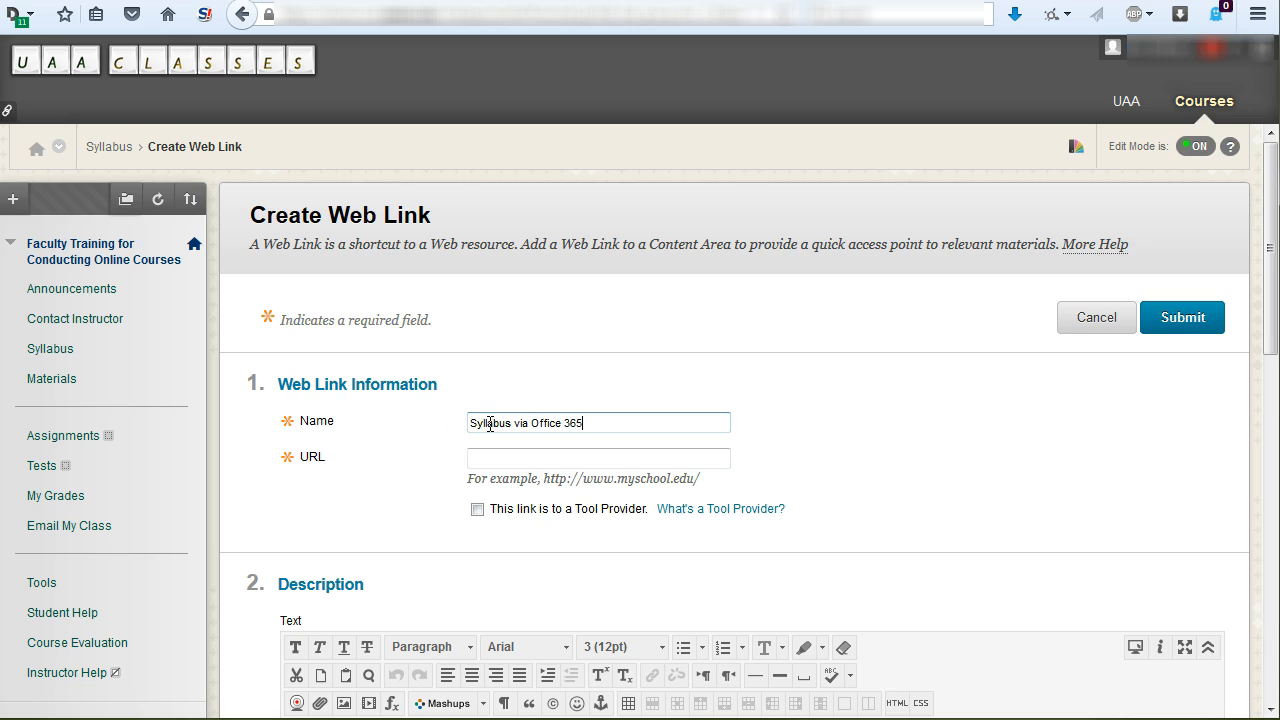
click(526, 460)
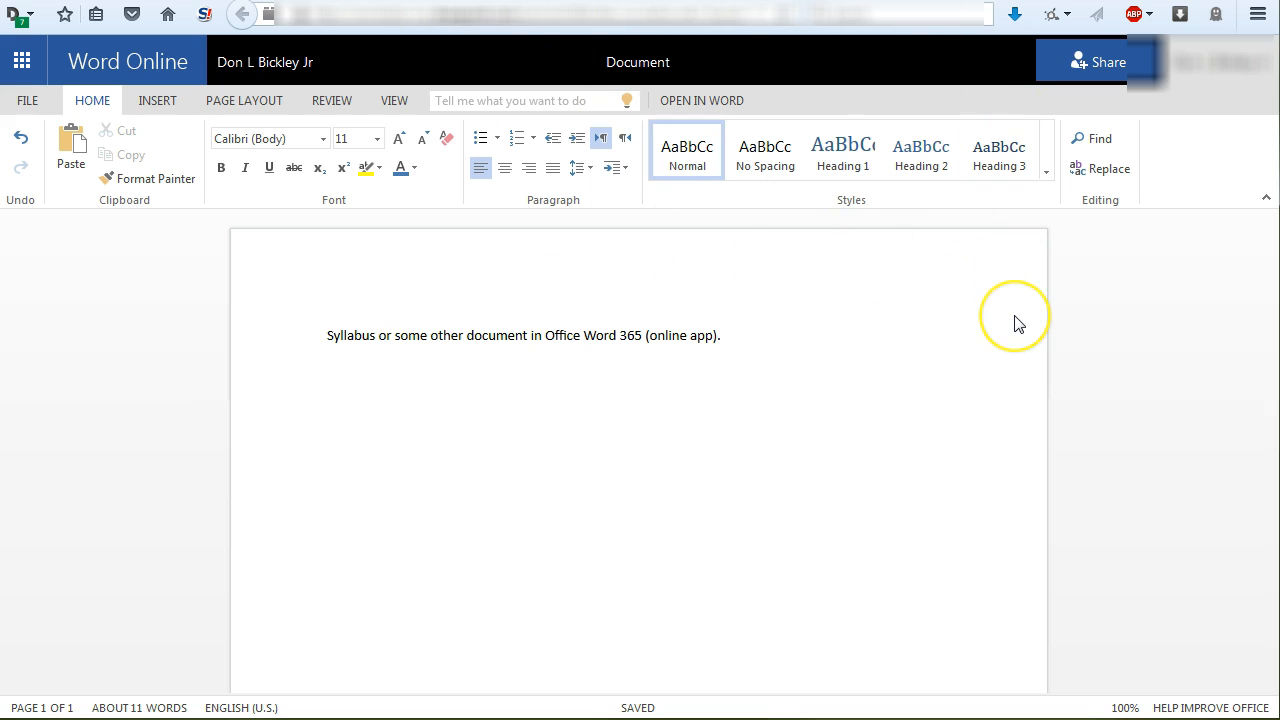
- In the Word Online document, create a "View link - no sign-in required" sharing link and copy its address
click(1104, 66)
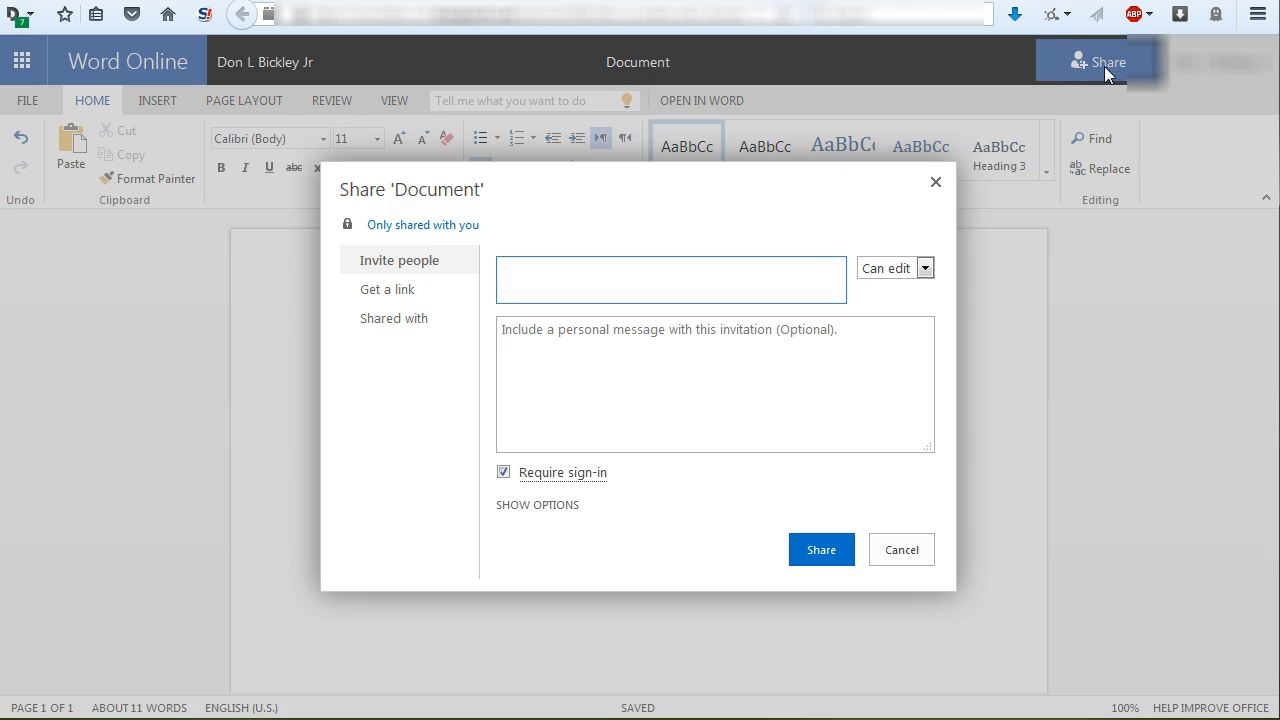
click(418, 291)
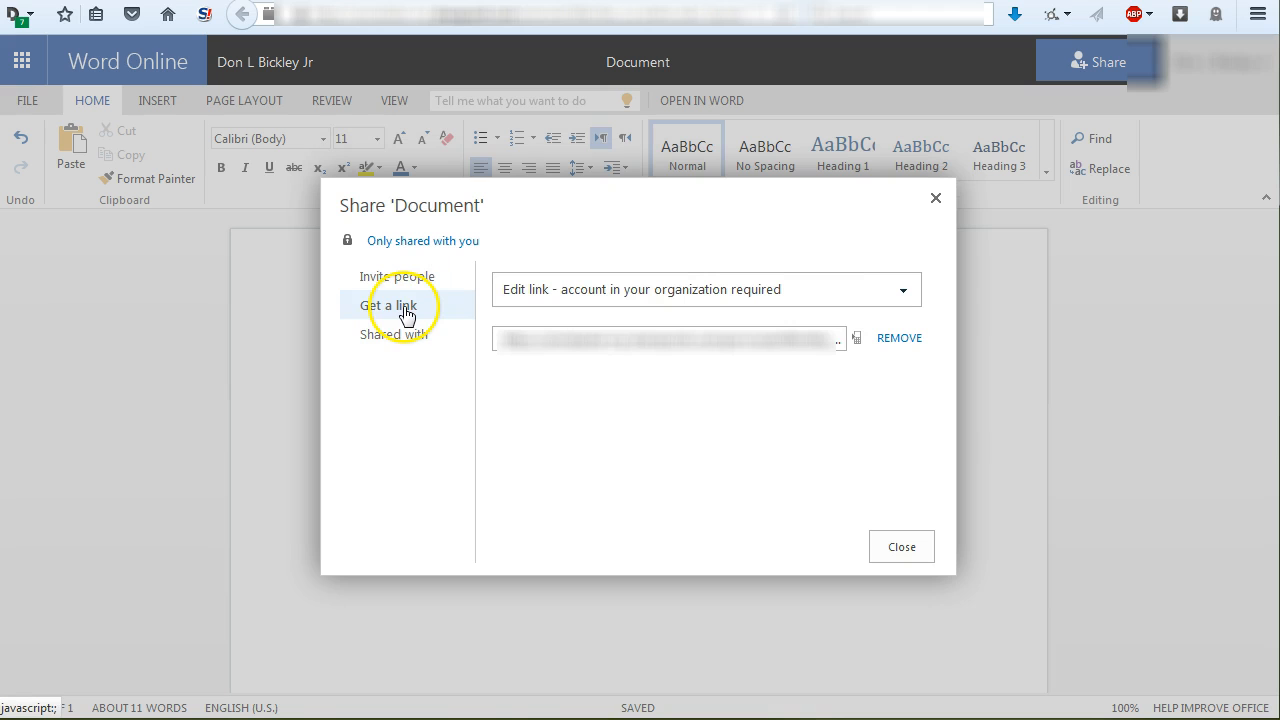
click(901, 294)
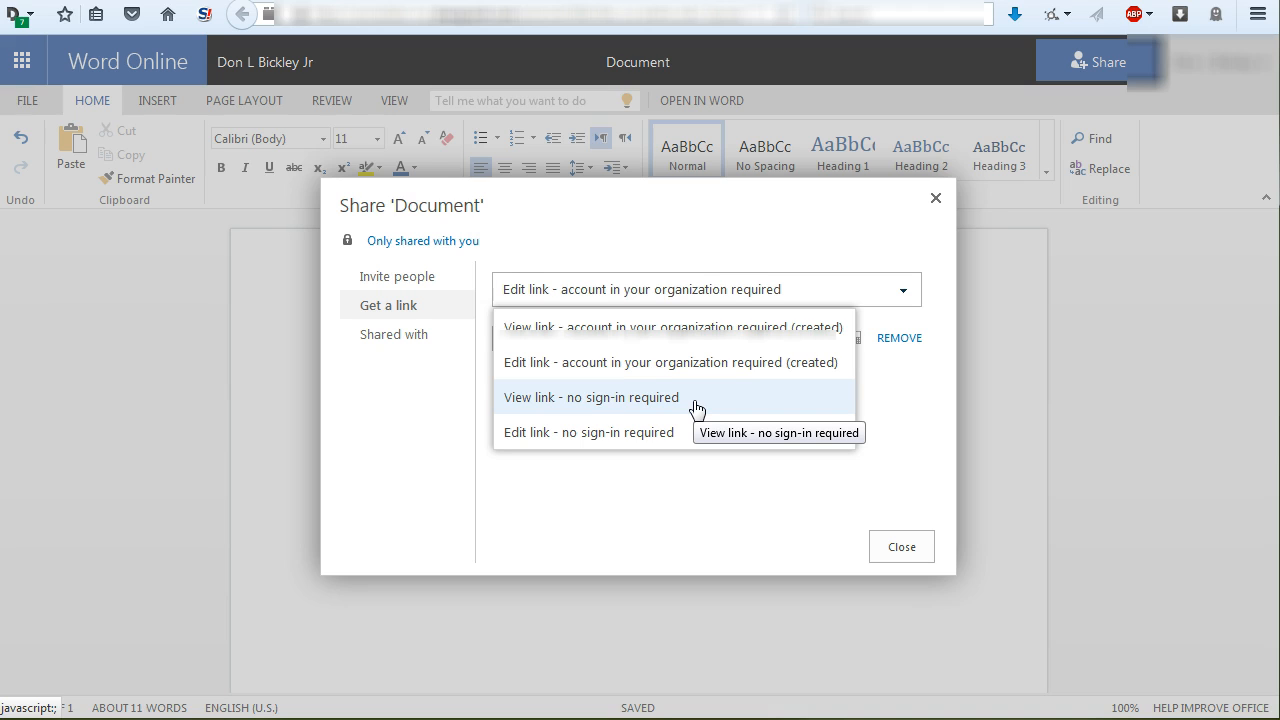
click(683, 401)
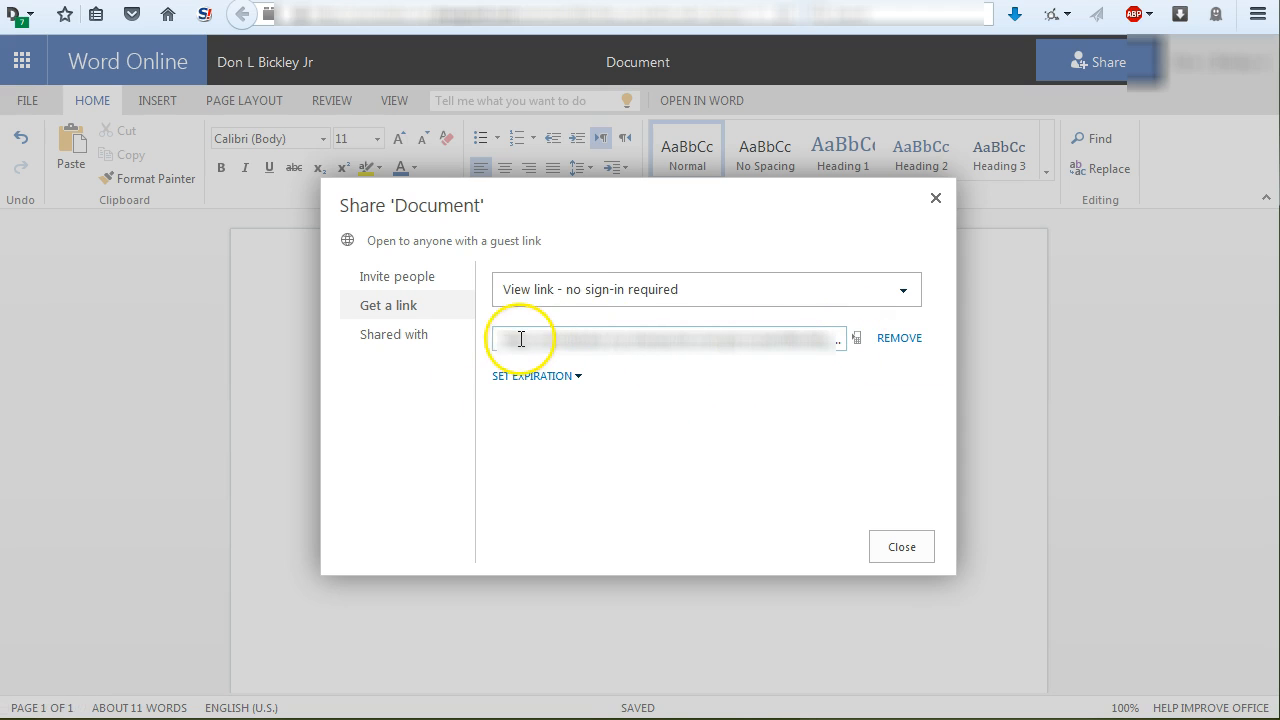
drag(500, 340, 996, 355)
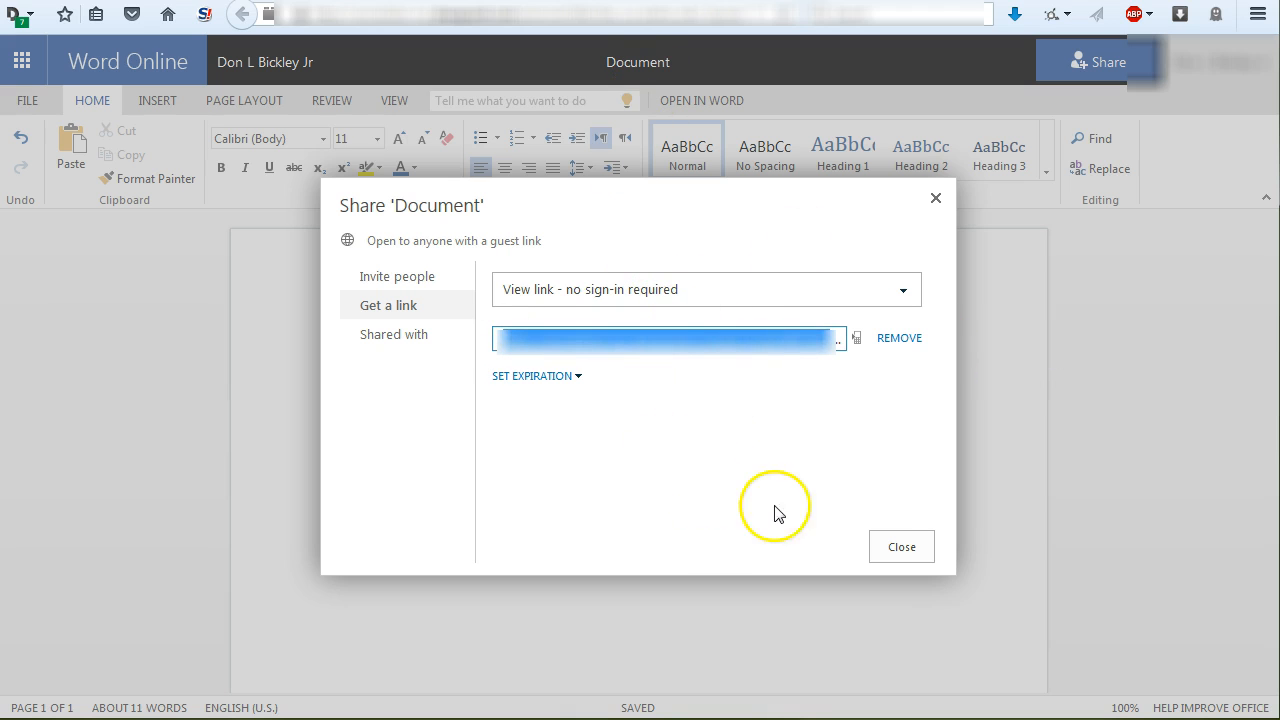
click(900, 548)
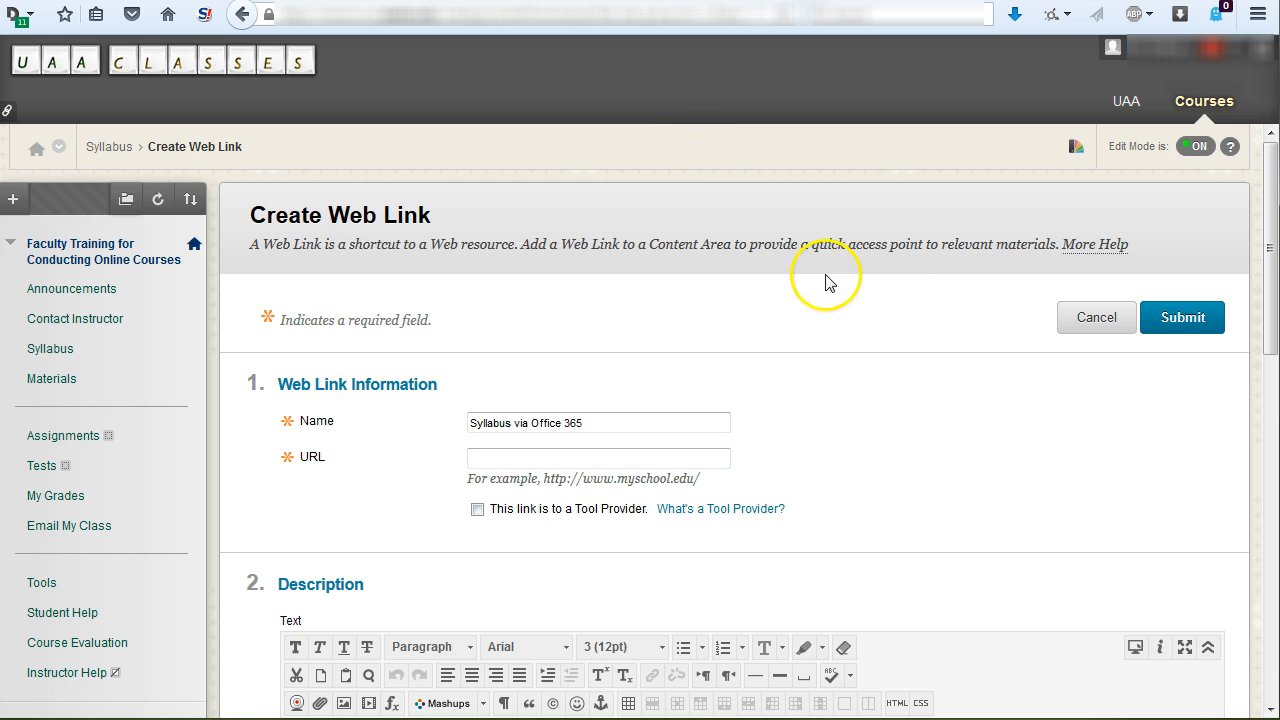
- Back in the Blackboard course, paste the copied sharing link as the web link's URL
click(489, 457)
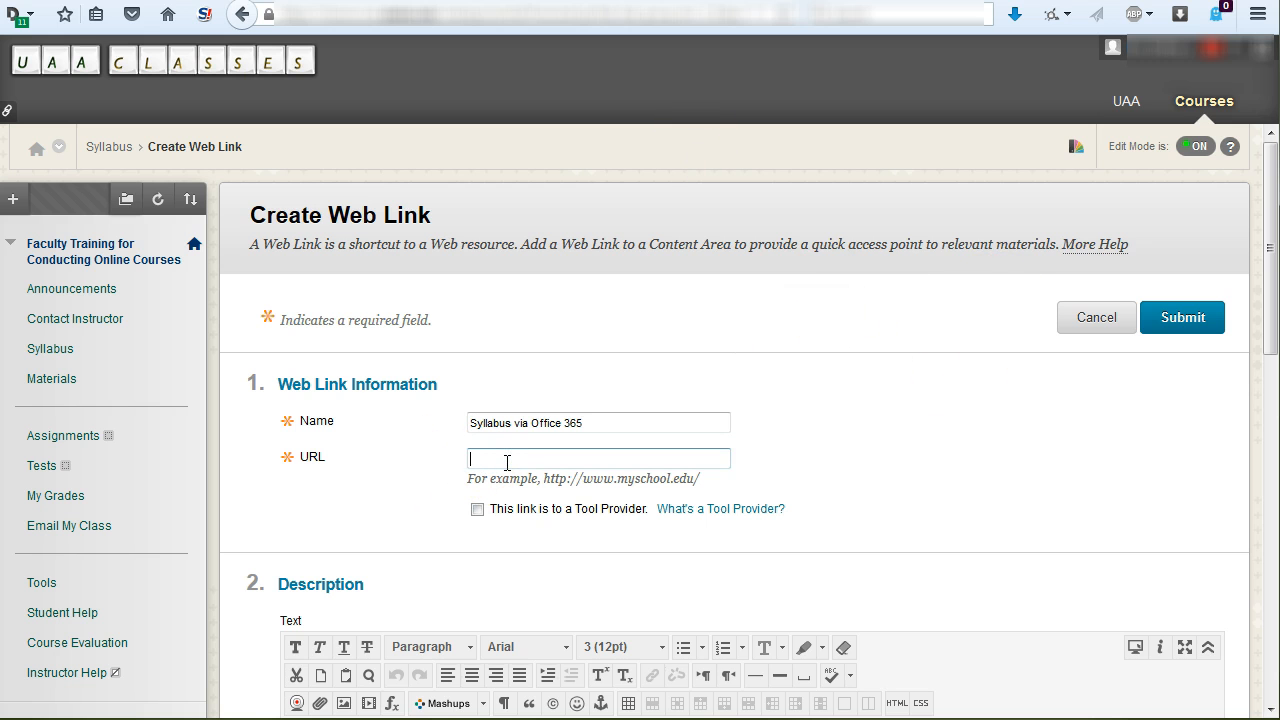
right_click(507, 462)
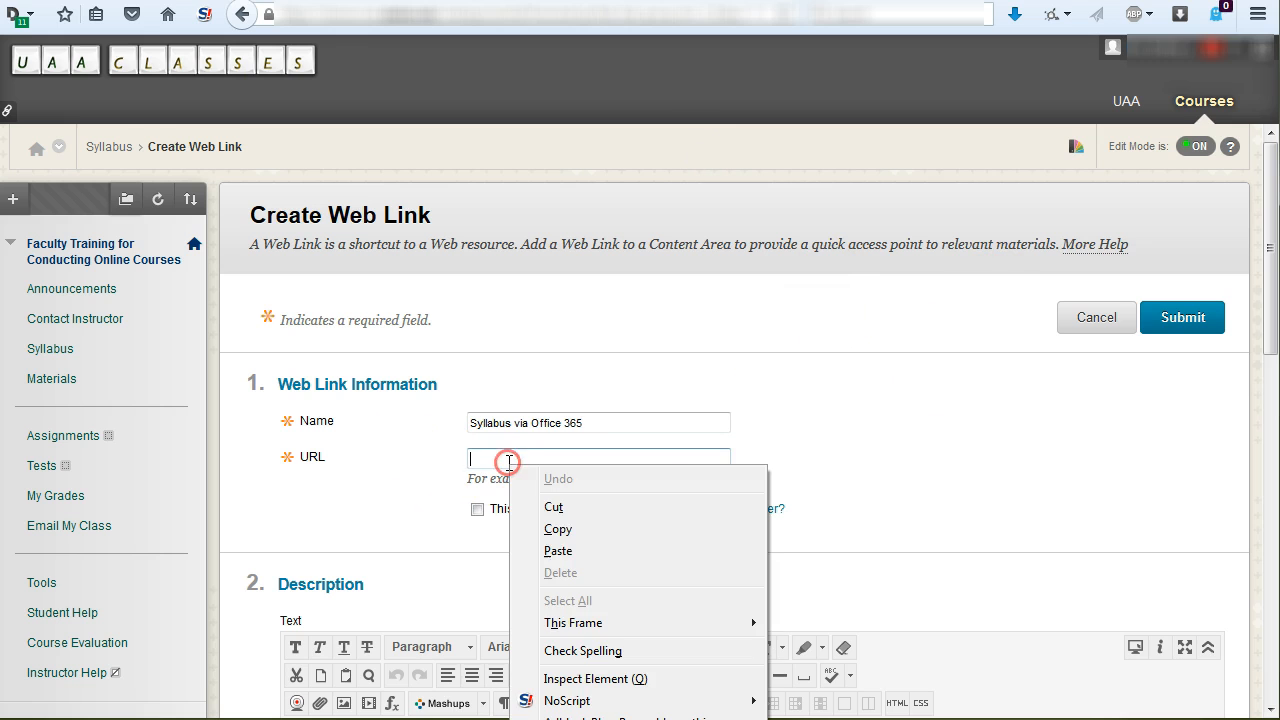
click(554, 546)
- Enter the web link's description as "A link to our syllabus via Office 365"
scroll(828, 423, down, 2)
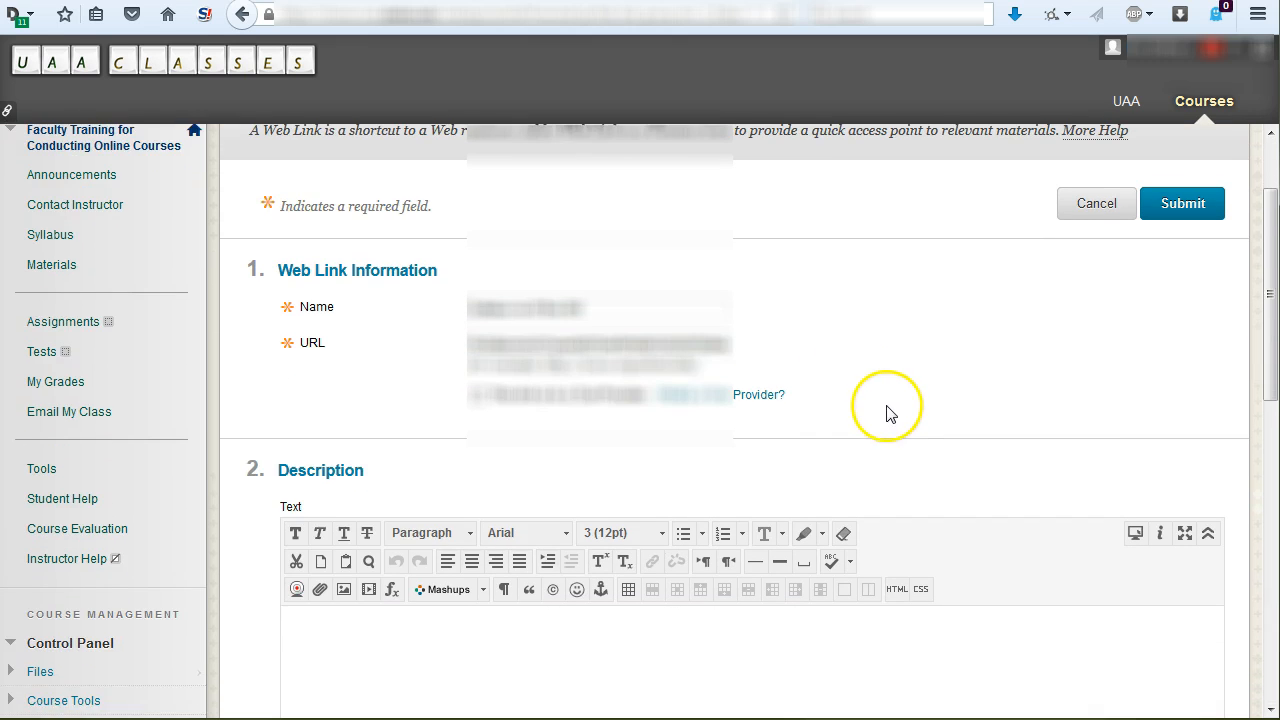
scroll(838, 407, down, 4)
click(774, 434)
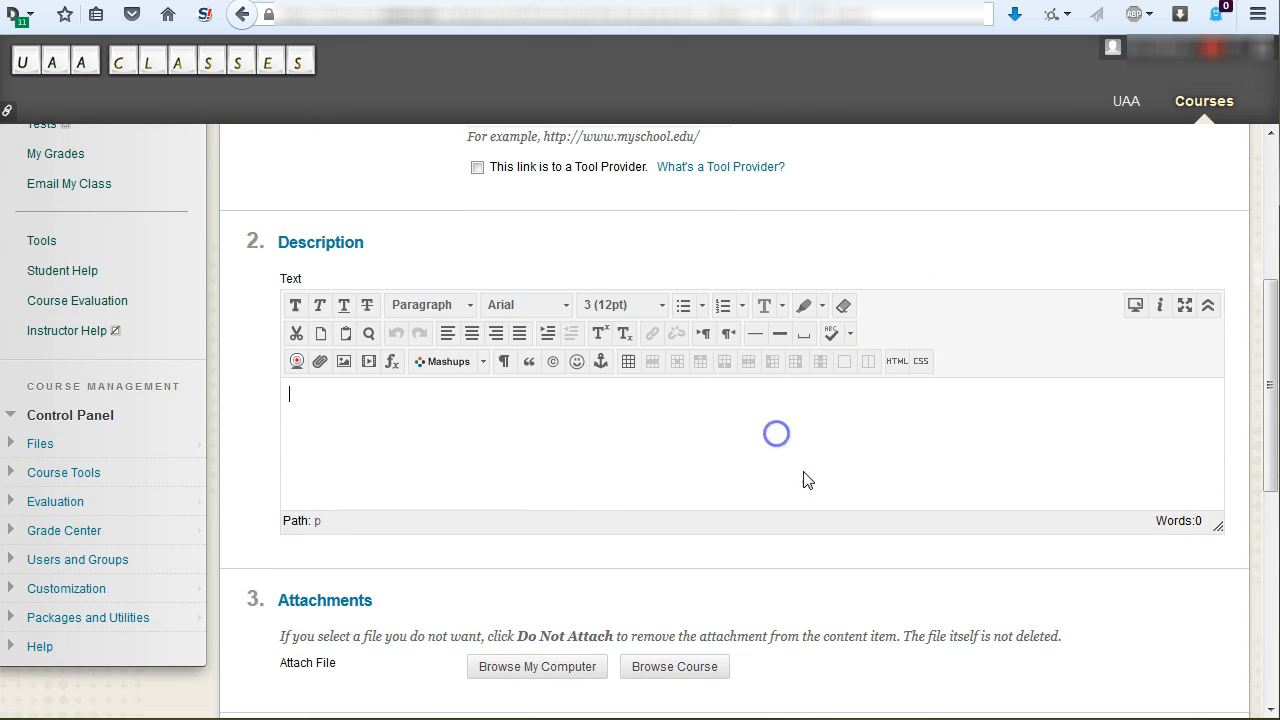
scroll(813, 488, up, 2)
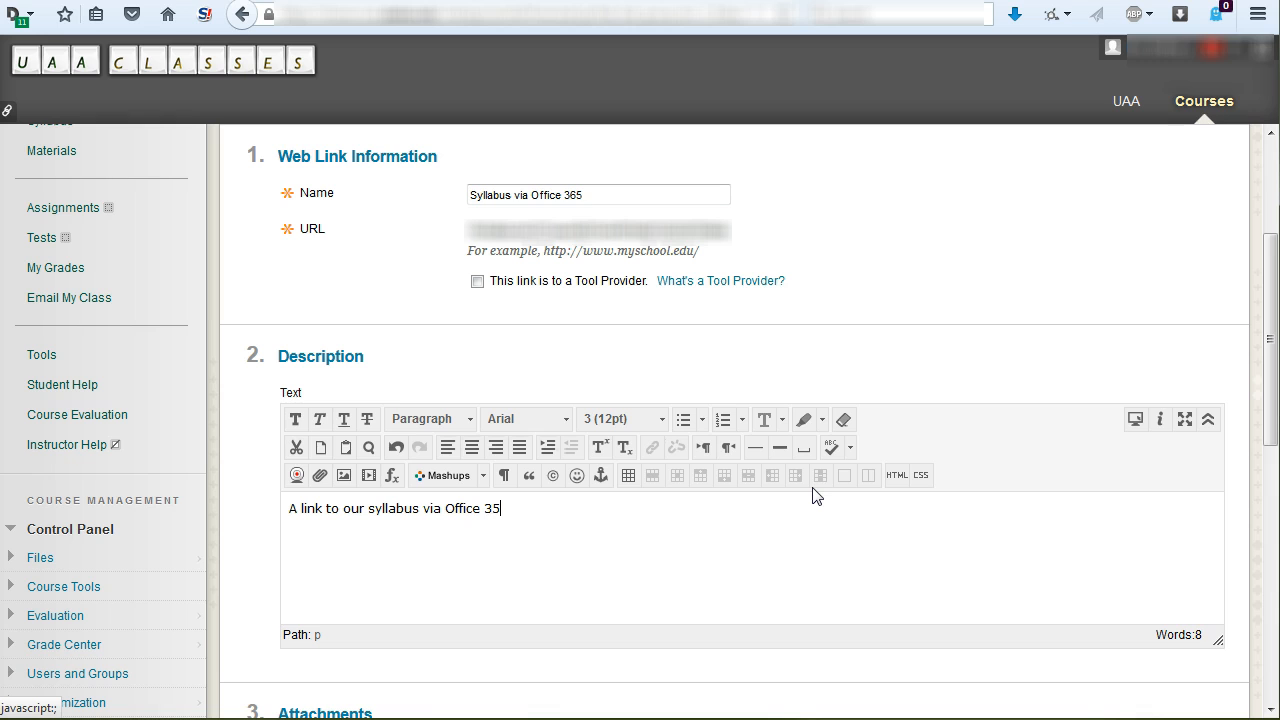
scroll(813, 490, down, 6)
scroll(700, 420, up, 4)
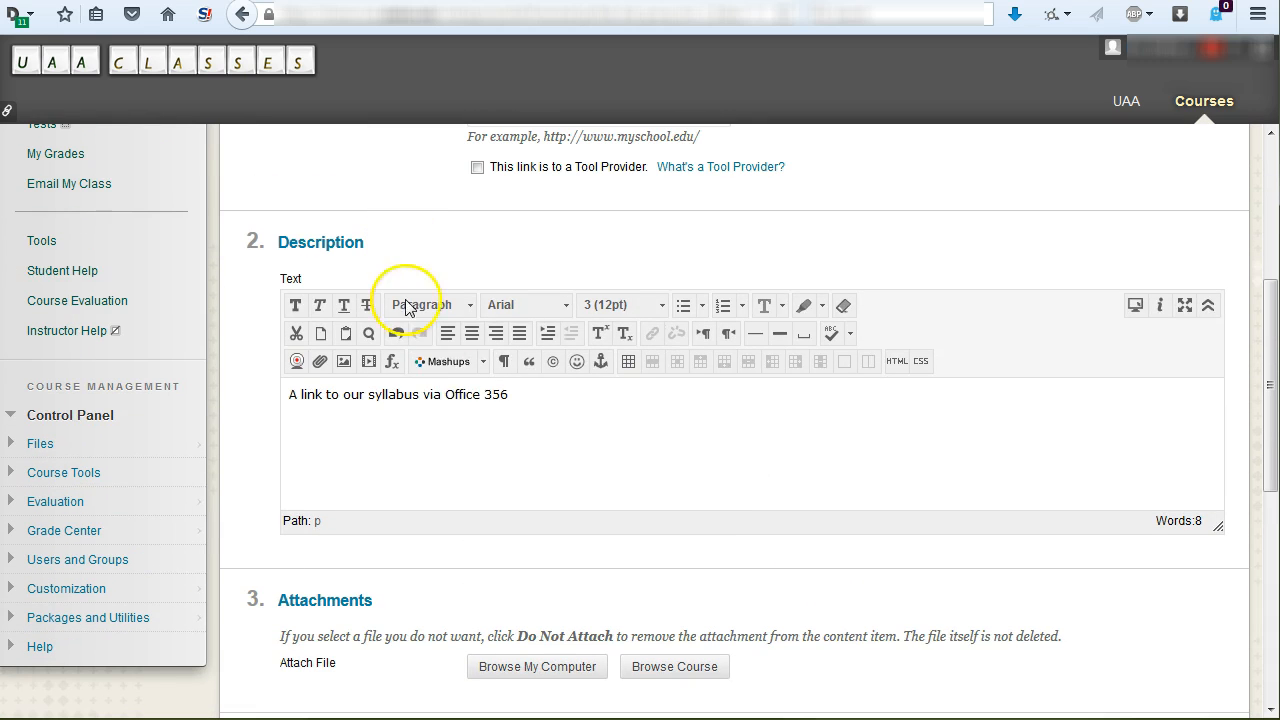
drag(492, 395, 586, 391)
text(6)
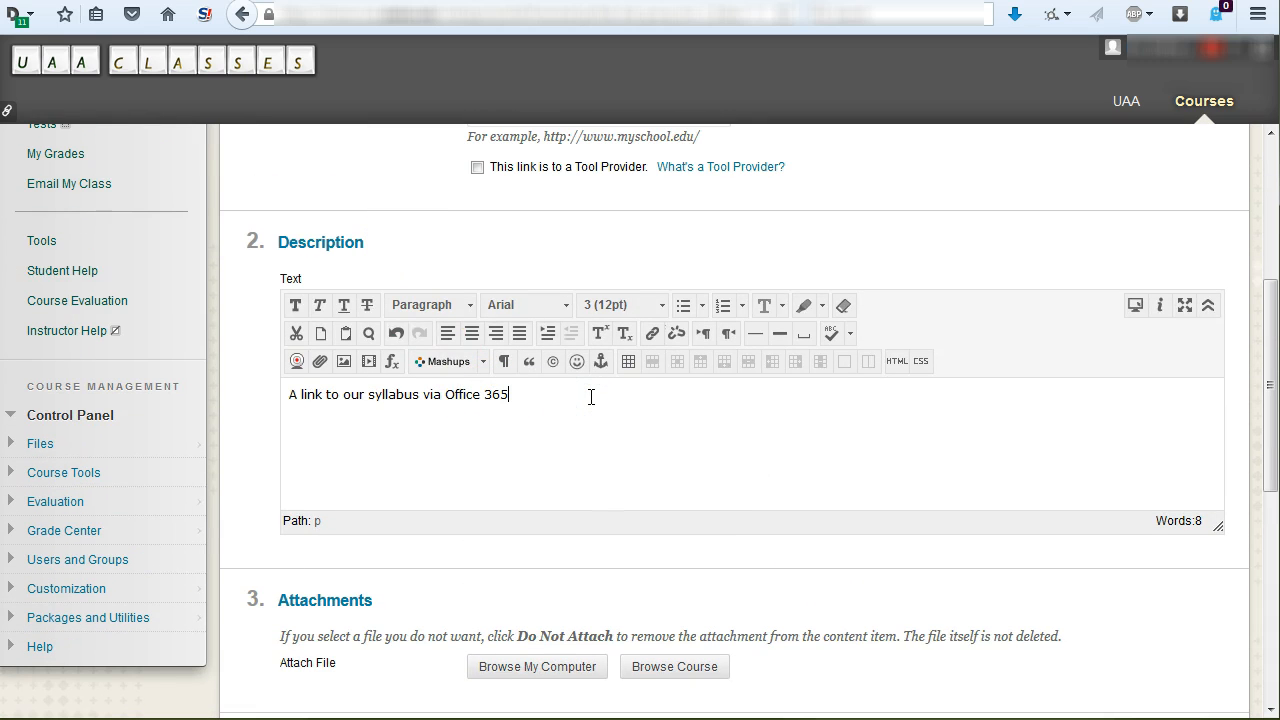
- Review the web link's attachment, new-window, viewing and date options, keep them as they are, and submit the link
scroll(620, 349, down, 3)
scroll(620, 349, up, 2)
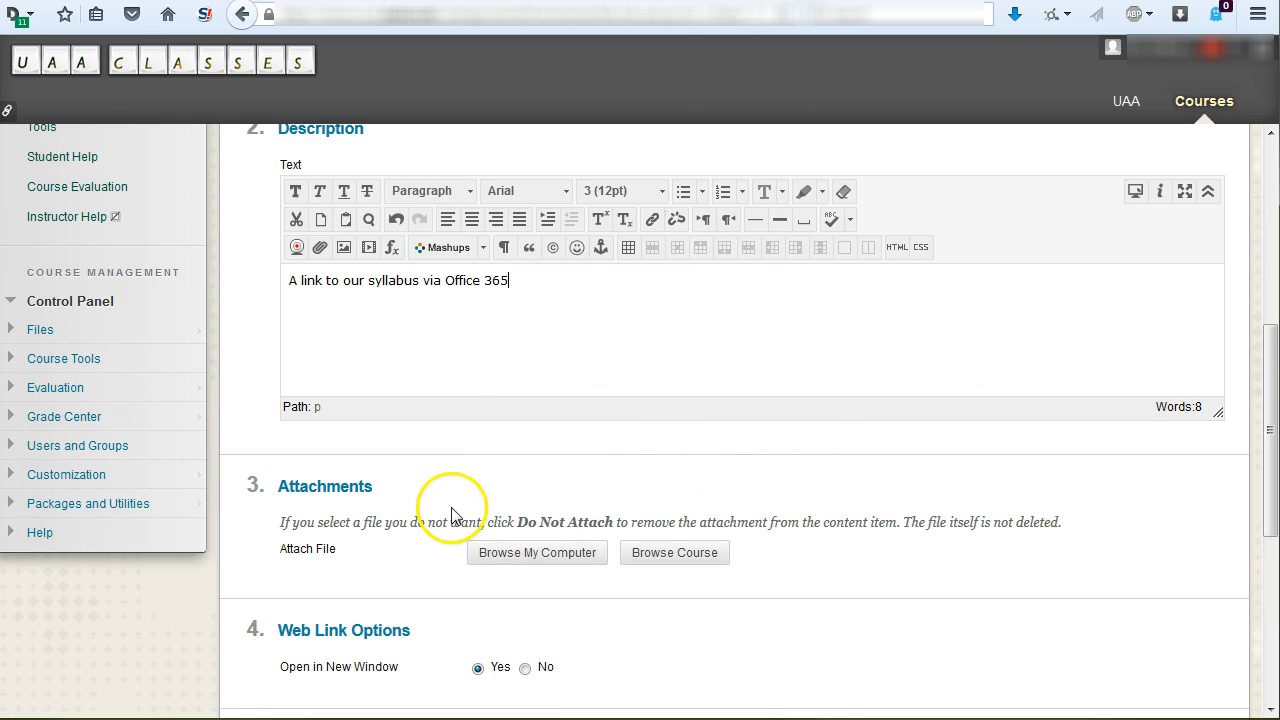
scroll(423, 500, up, 3)
scroll(931, 430, down, 3)
scroll(931, 430, down, 3)
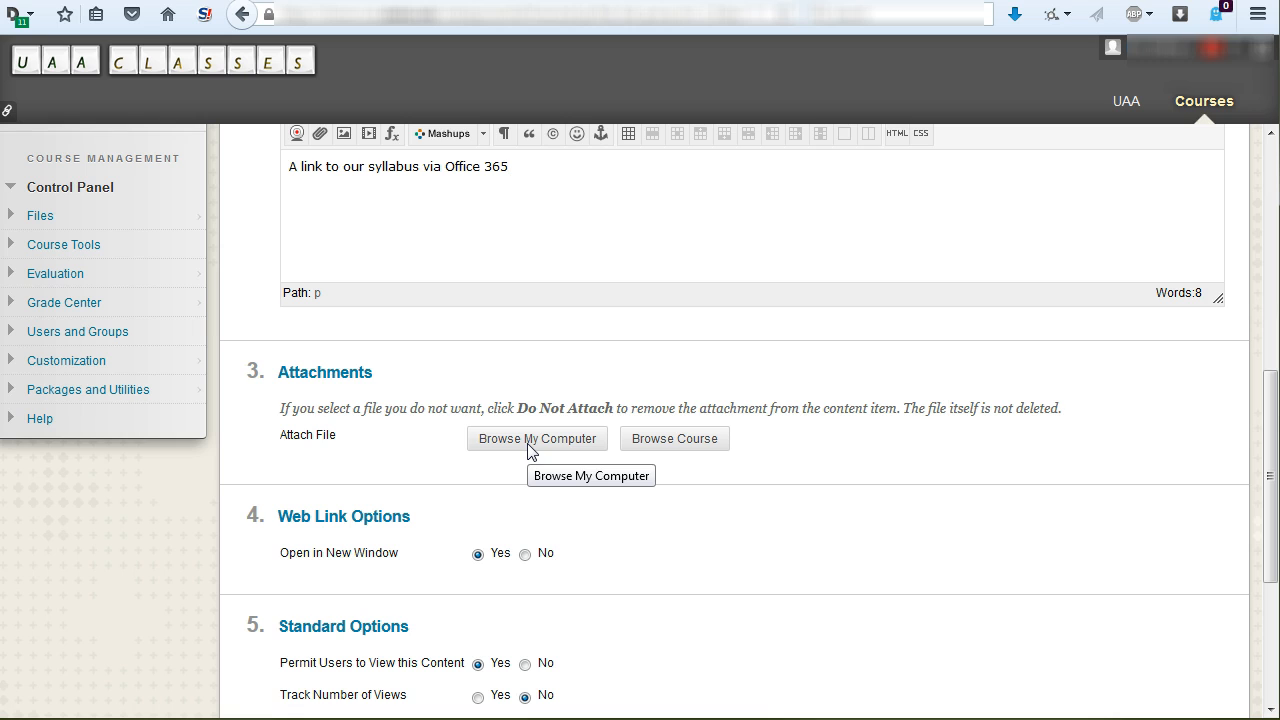
scroll(529, 451, down, 3)
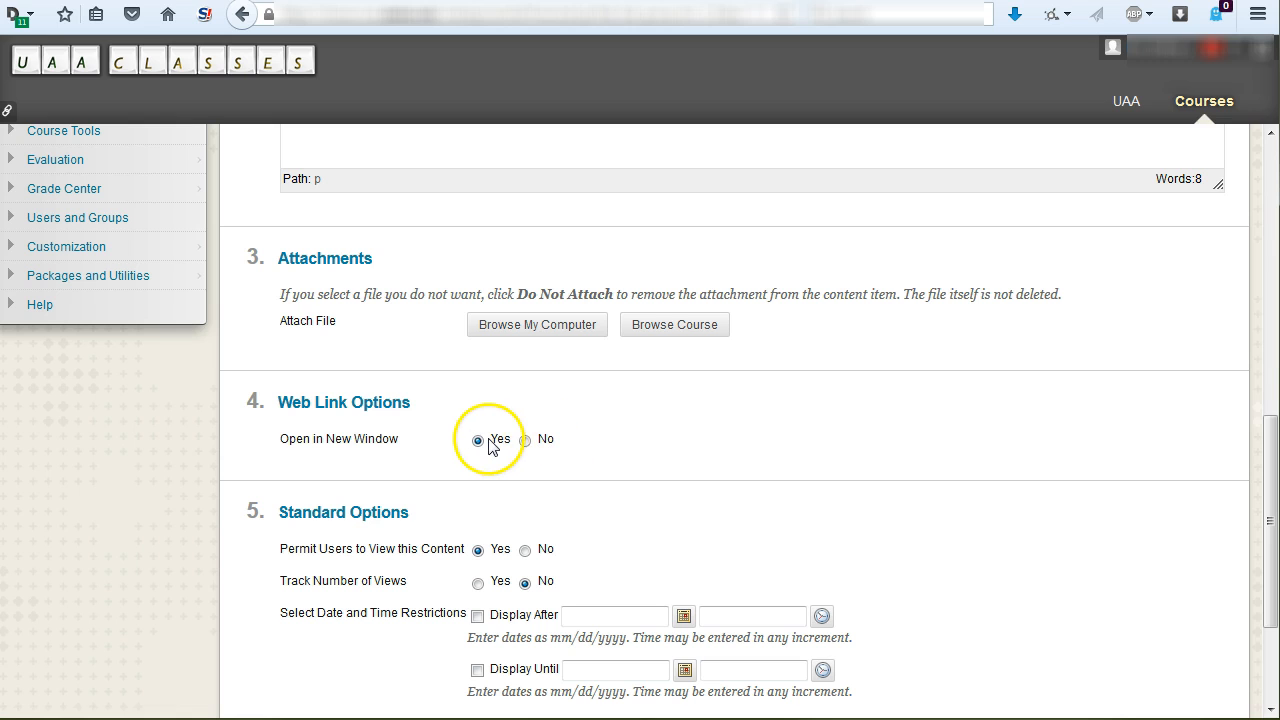
scroll(660, 460, down, 1)
scroll(658, 460, down, 2)
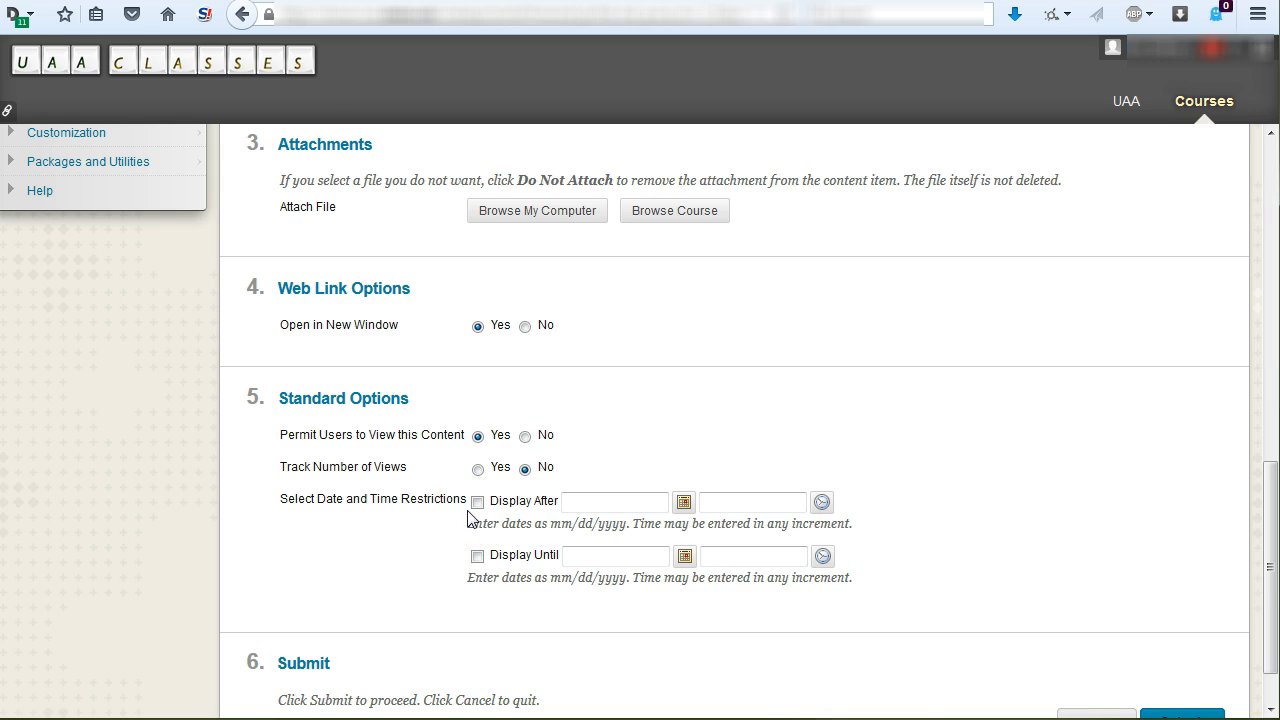
scroll(467, 517, down, 1)
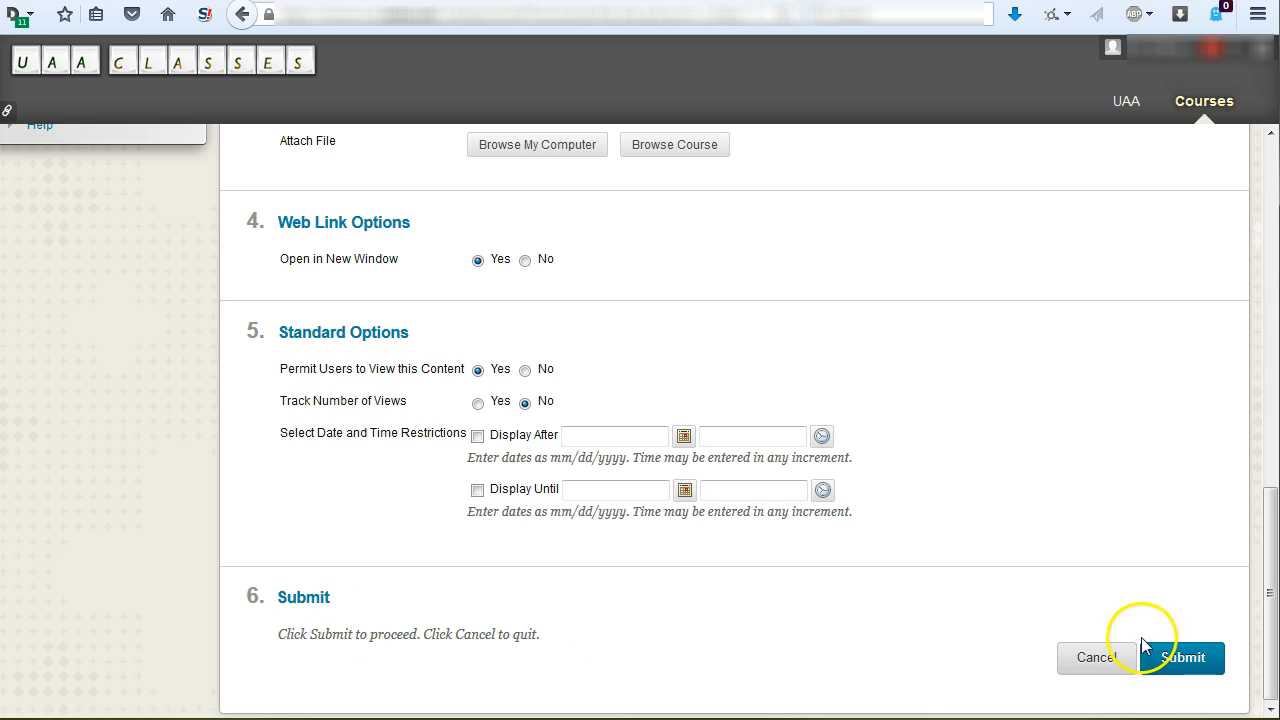
click(1187, 661)
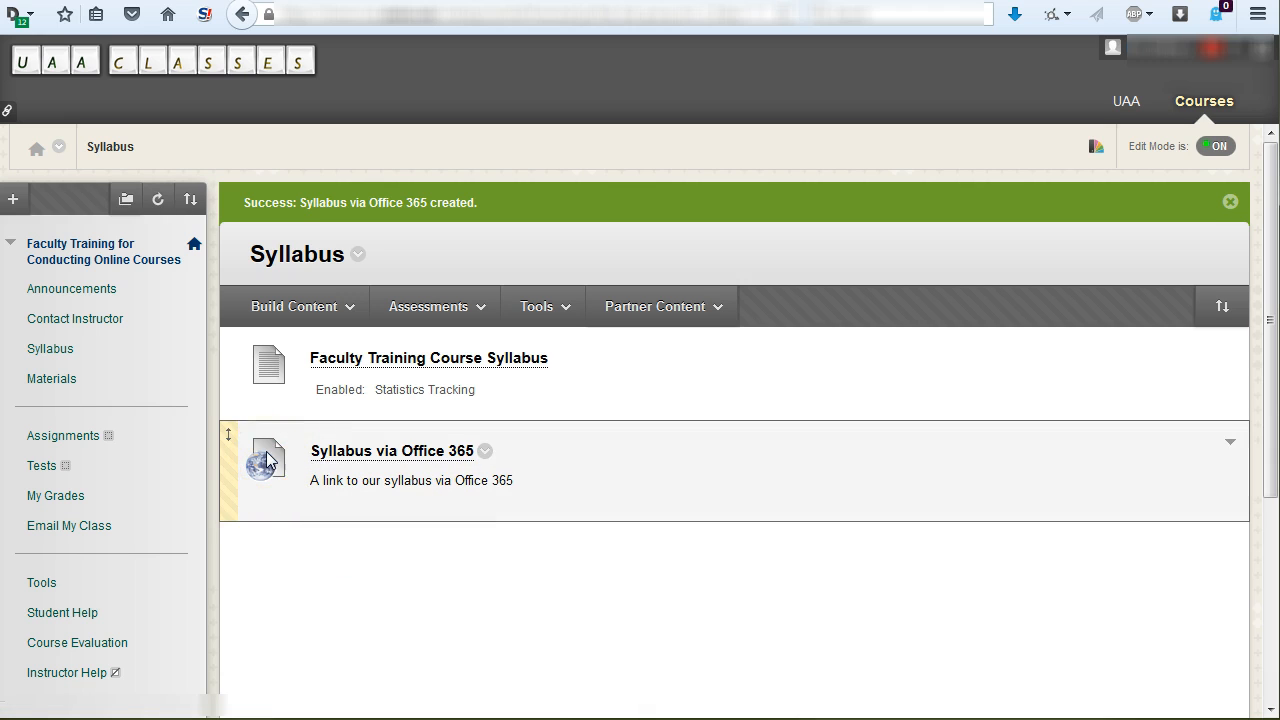
- Open the "Syllabus via Office 365" link to check the shared document, and return to the course's Syllabus page
click(391, 452)
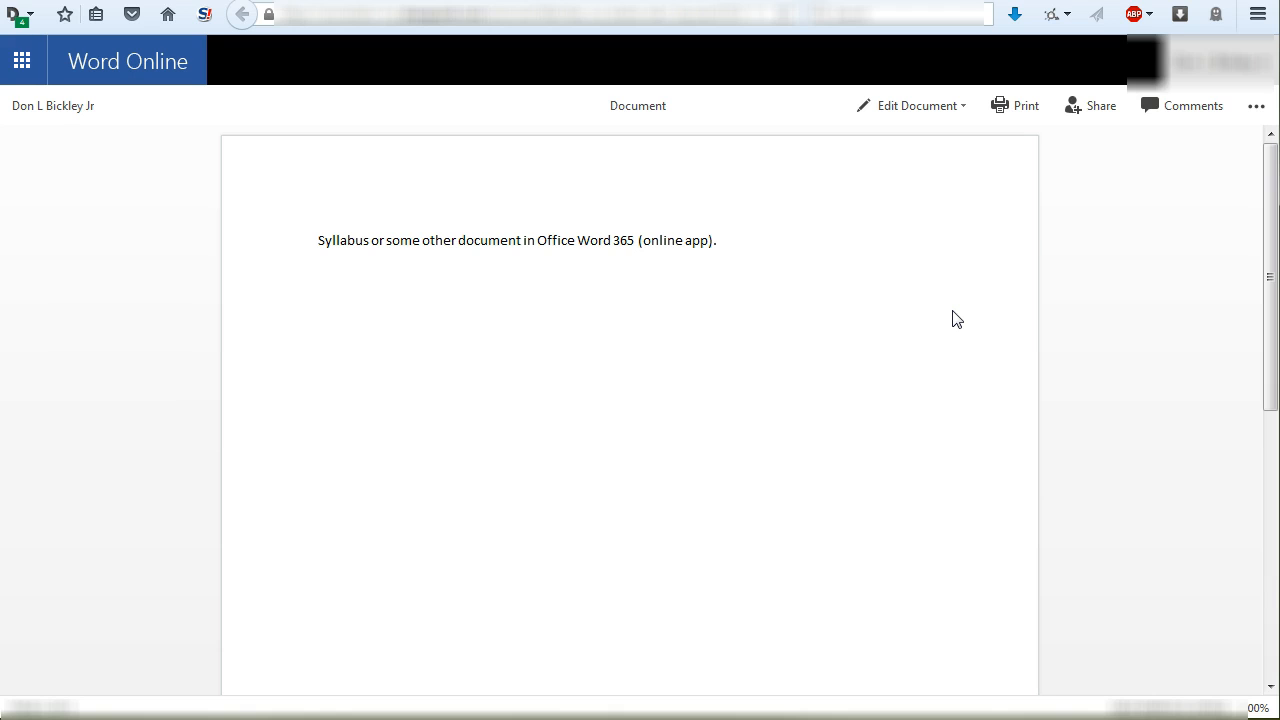
click(918, 118)
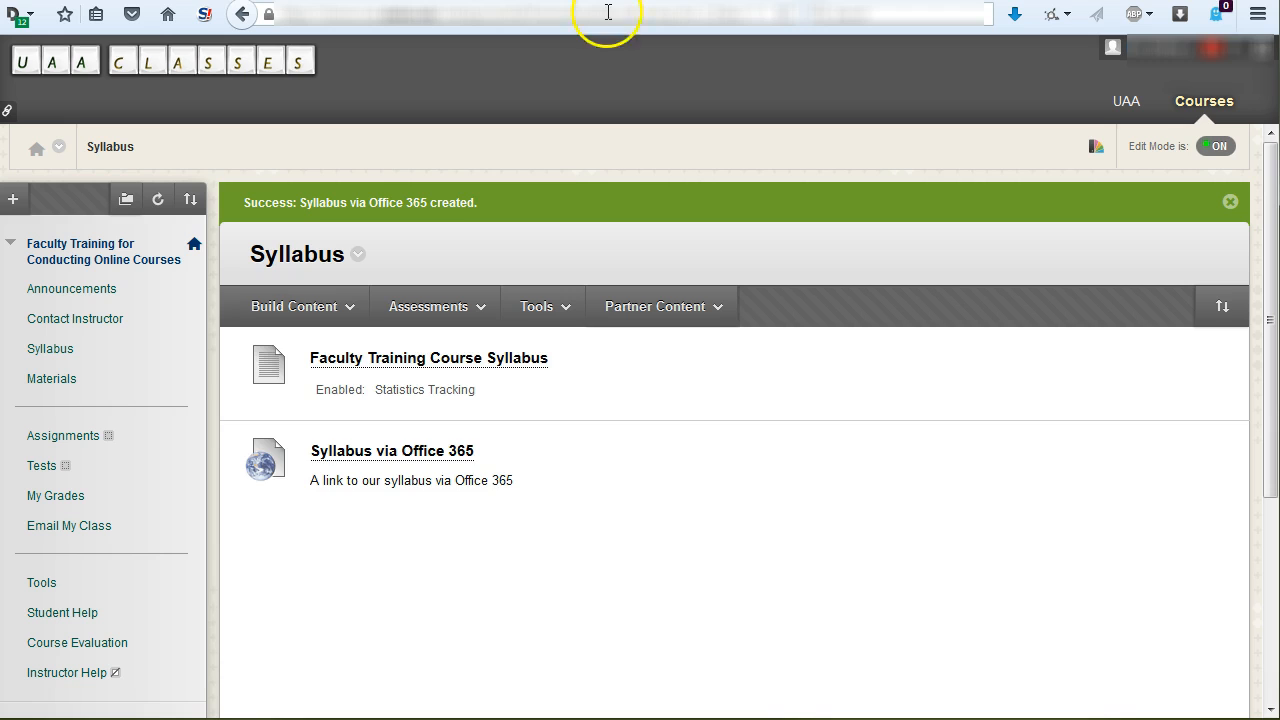
click(300, 306)
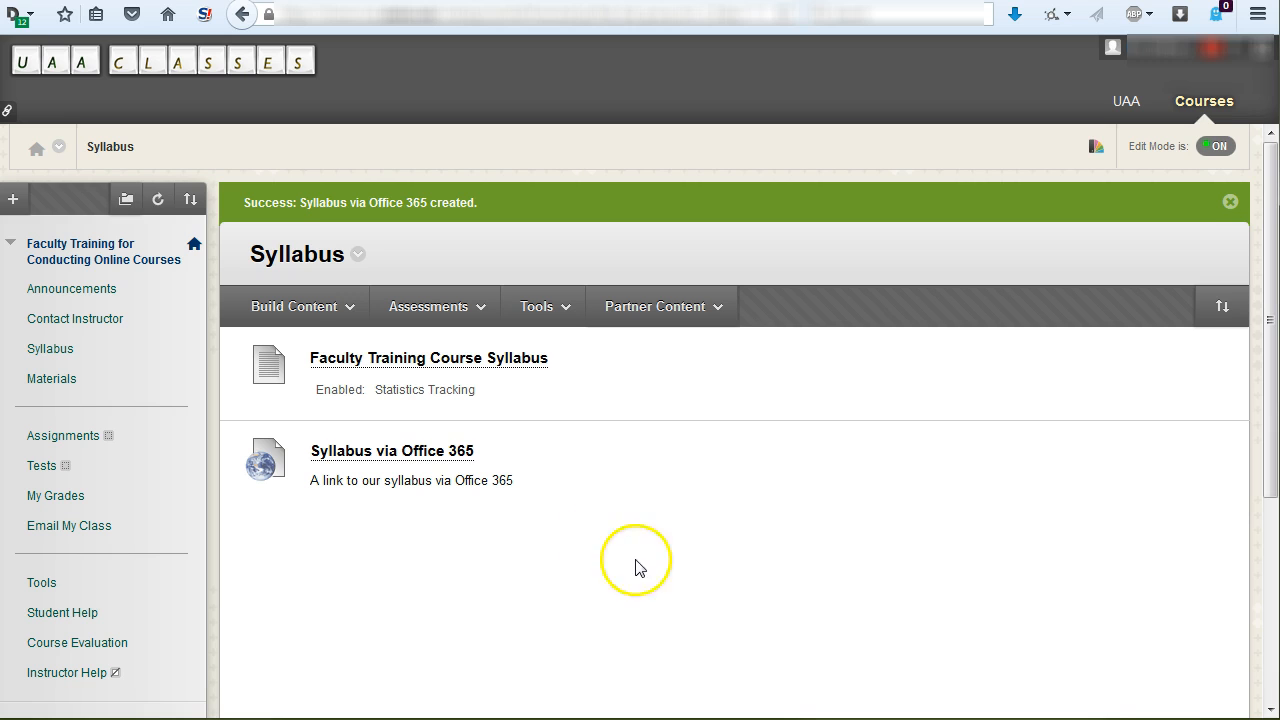
- Create another web link in the Syllabus area and name it "Syllabus via Google Doc"
click(318, 307)
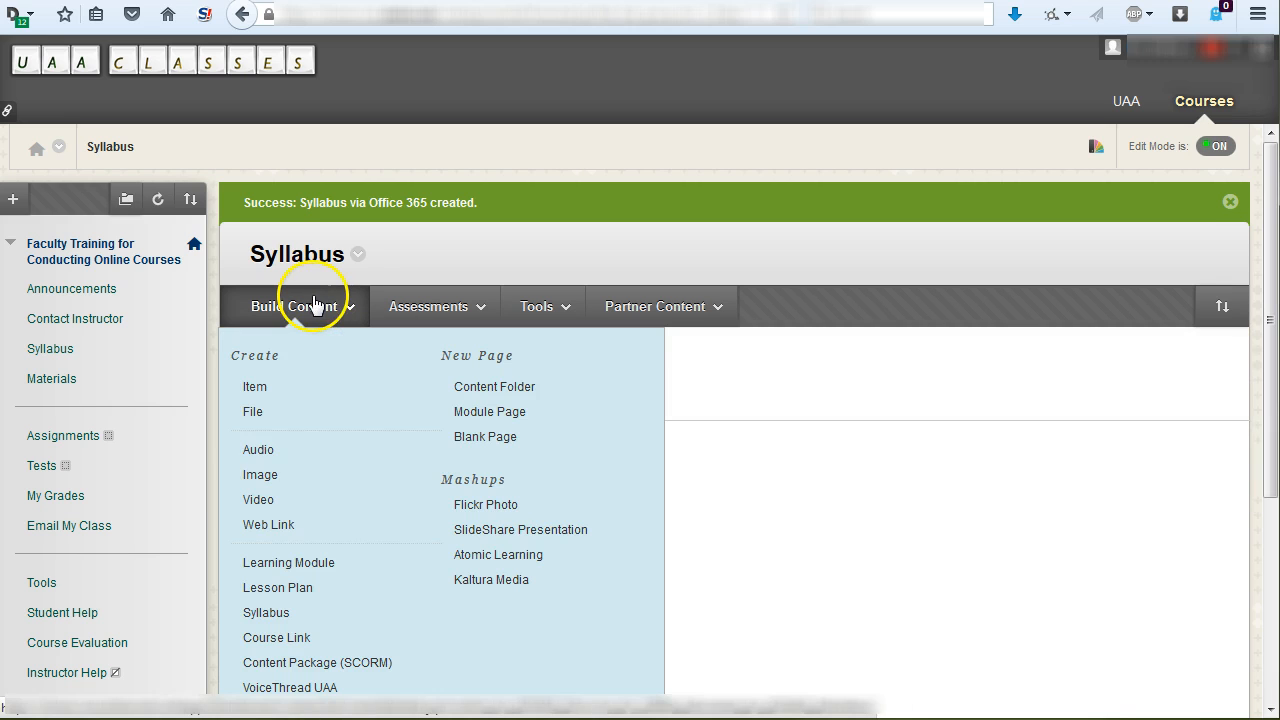
click(320, 530)
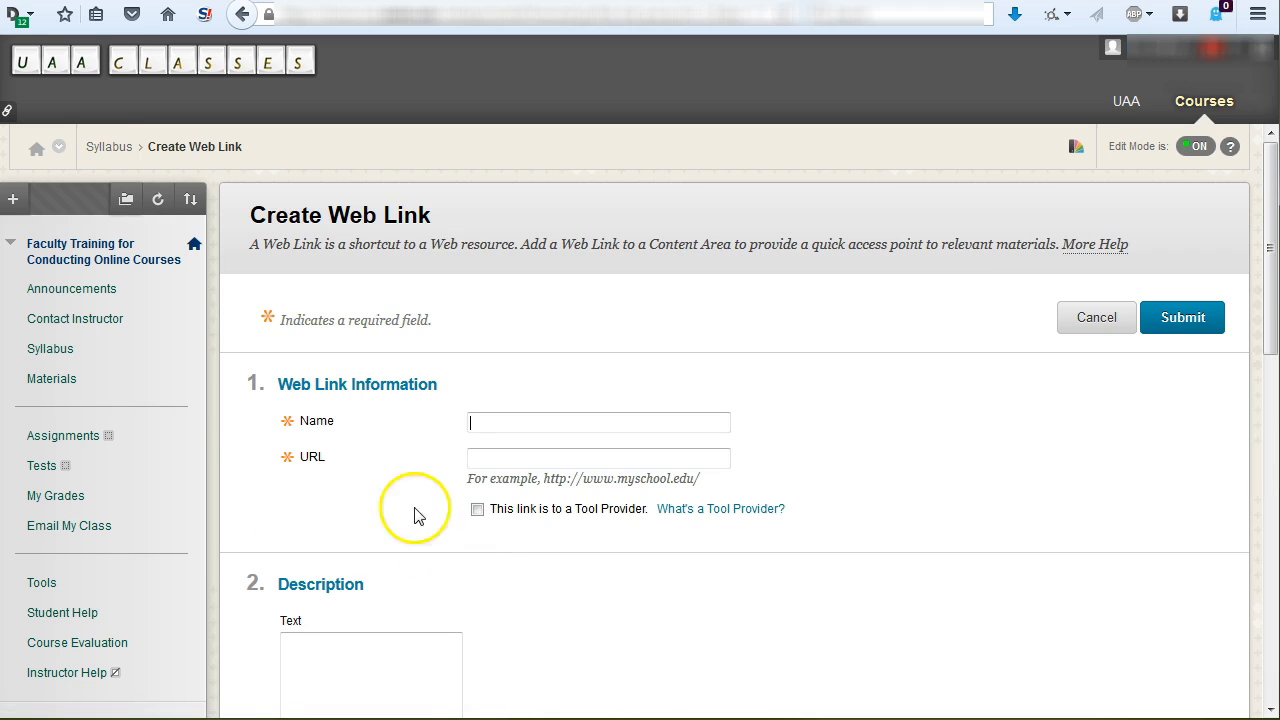
click(510, 424)
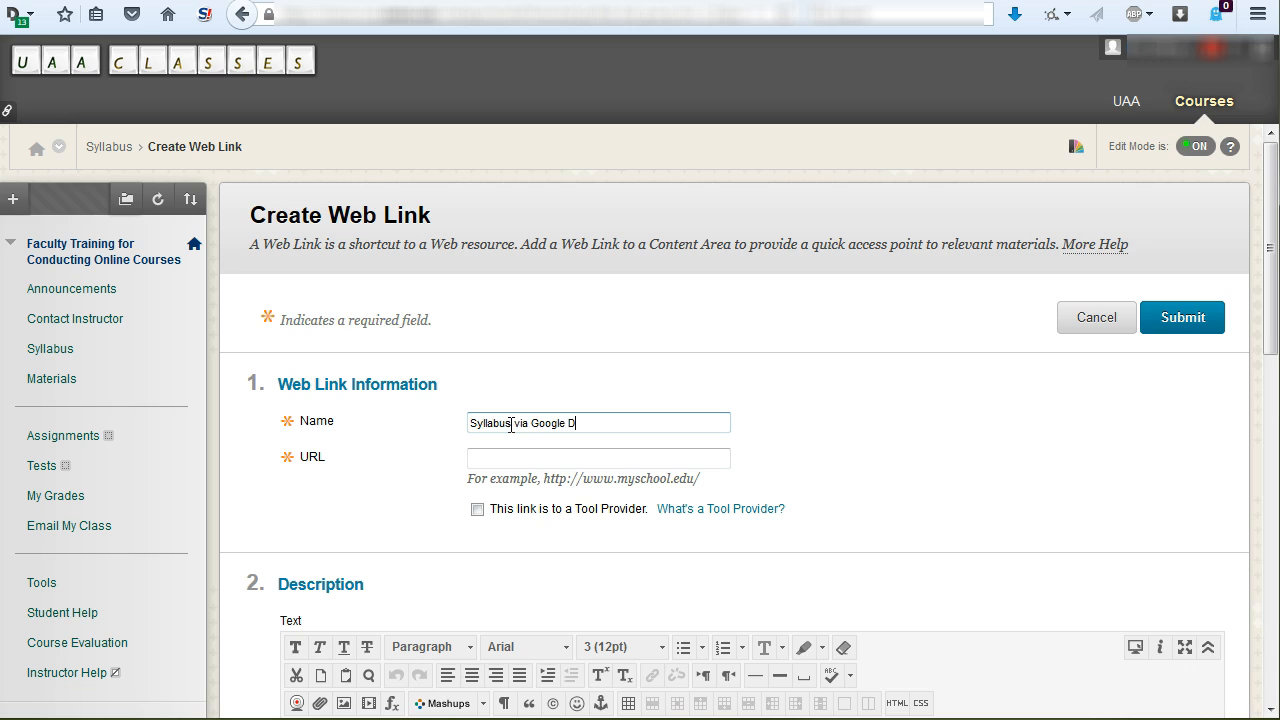
click(503, 458)
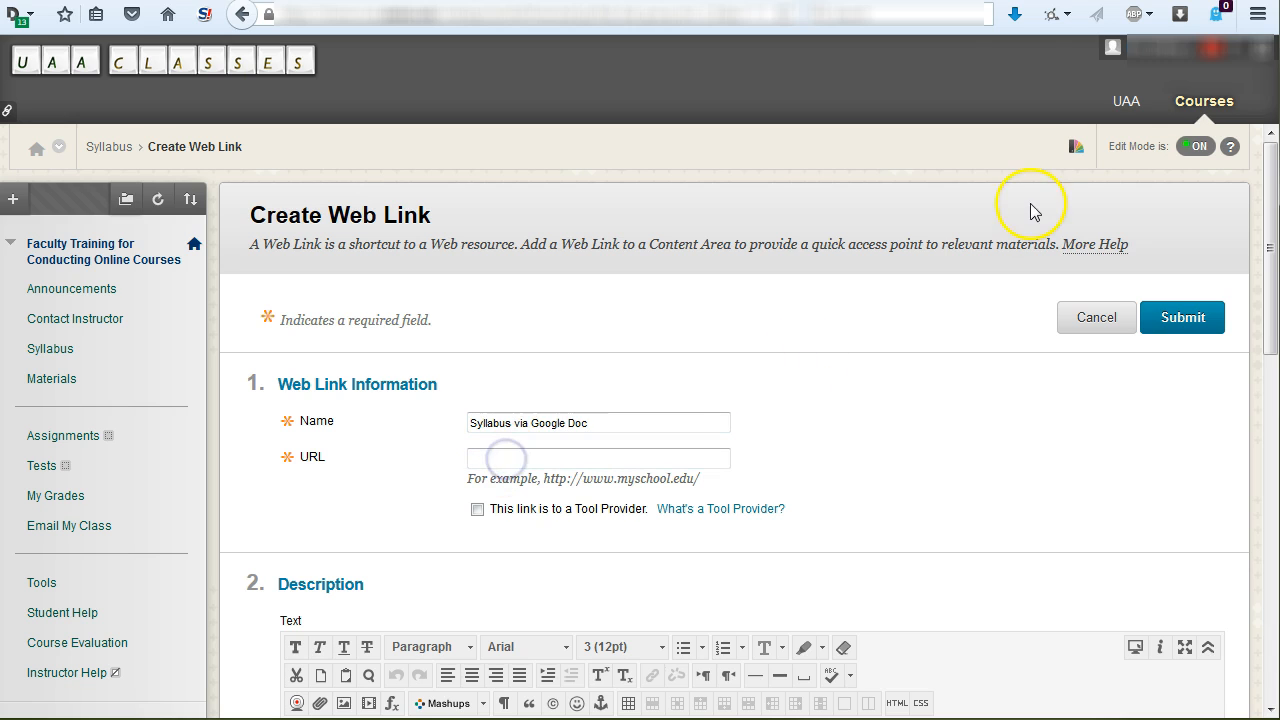
- Switch to the Google Docs document and publish it to the web as a link, keeping automatic republishing on
click(242, 14)
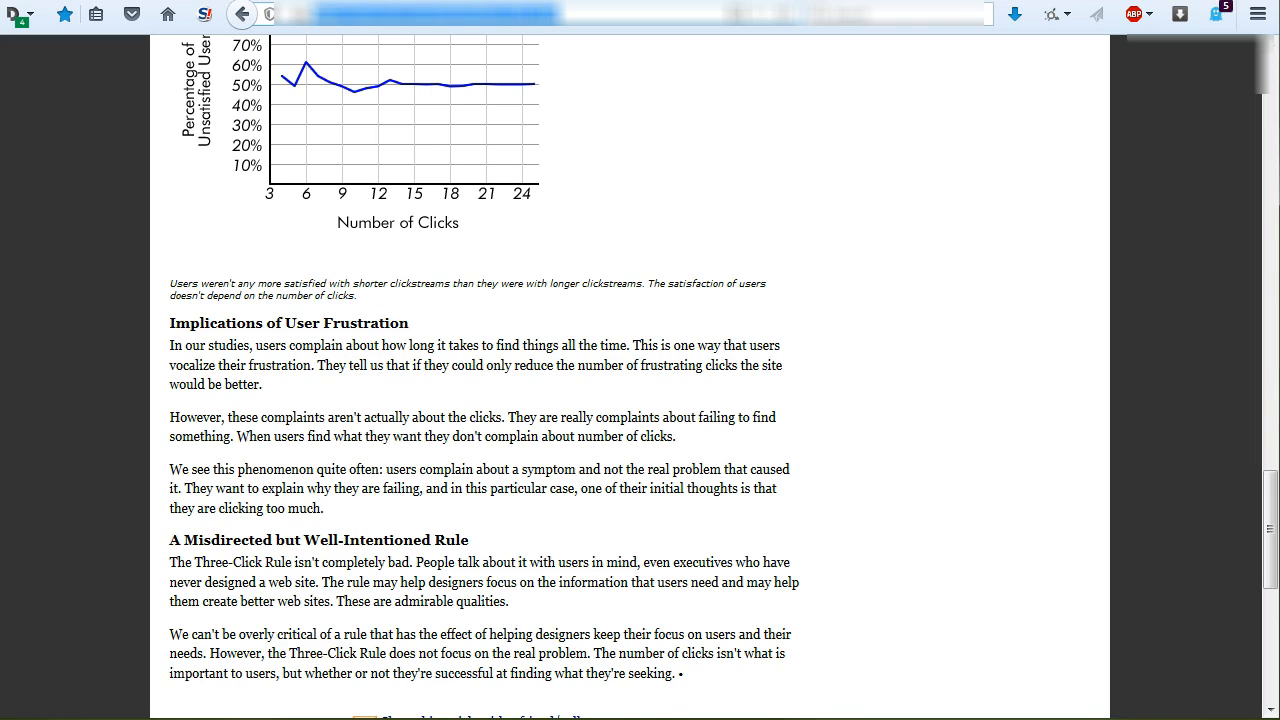
click(242, 14)
click(242, 14)
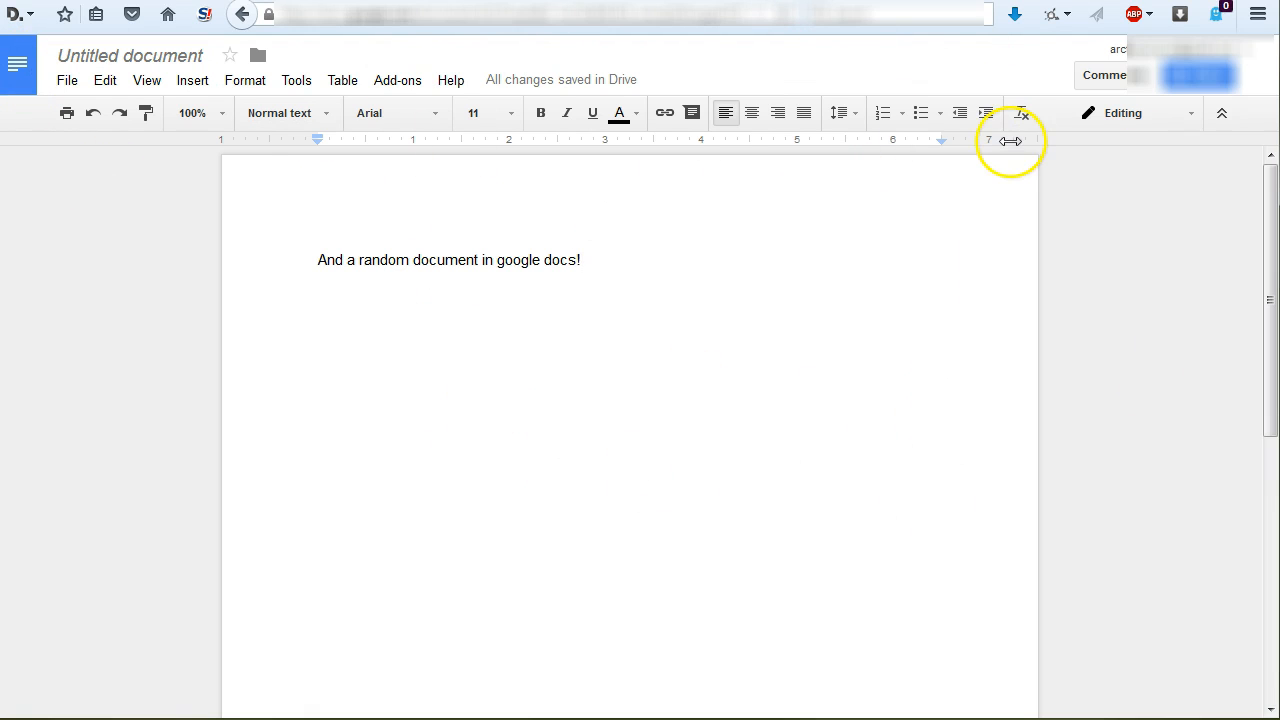
click(64, 82)
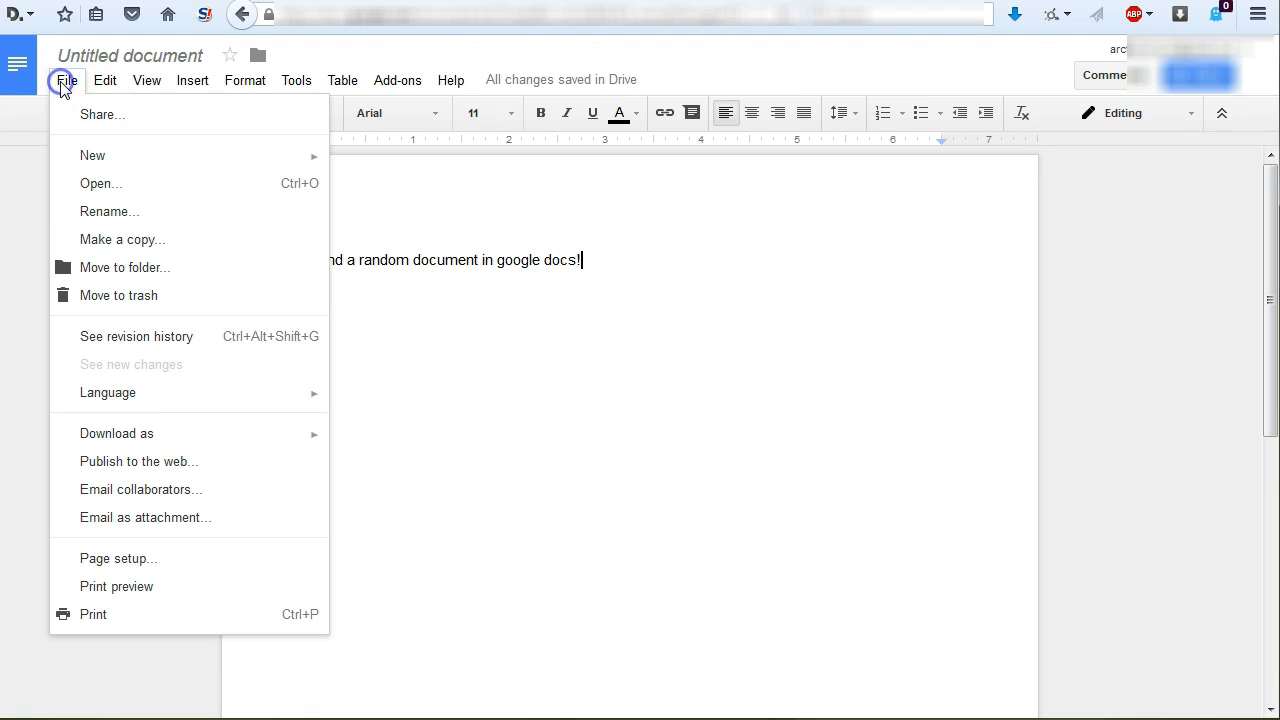
click(136, 461)
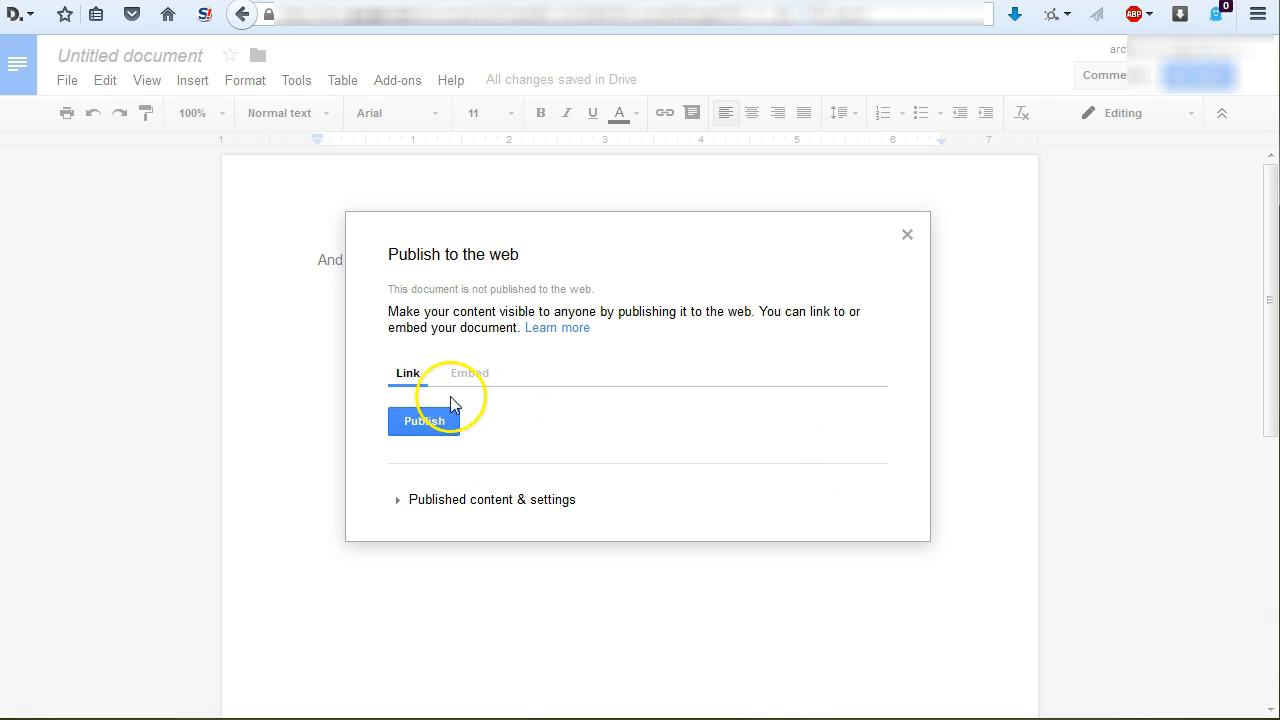
click(401, 506)
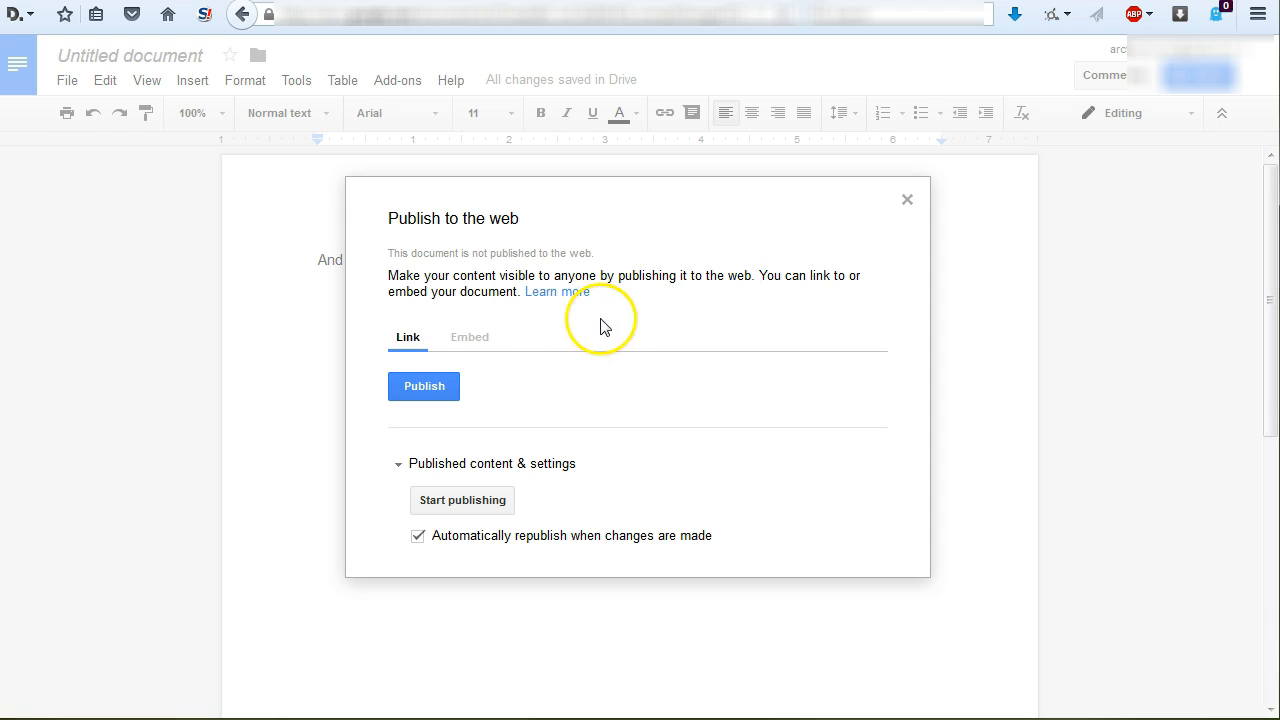
click(424, 394)
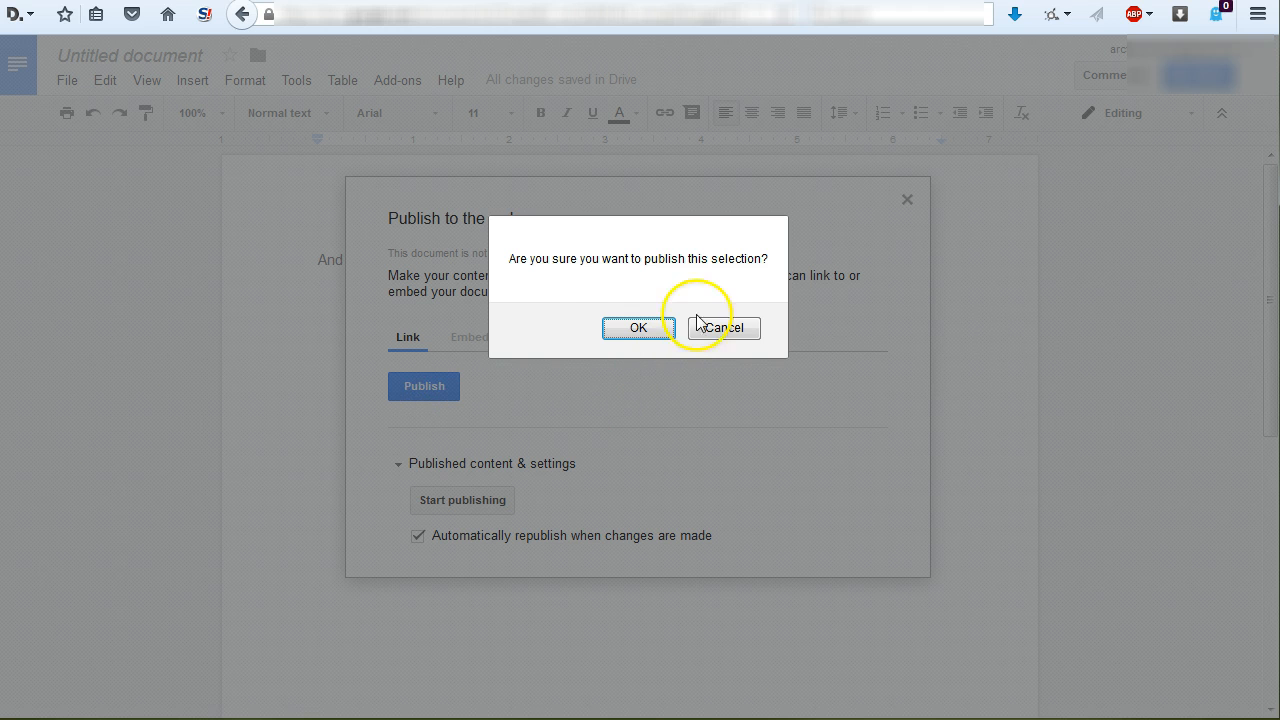
click(645, 331)
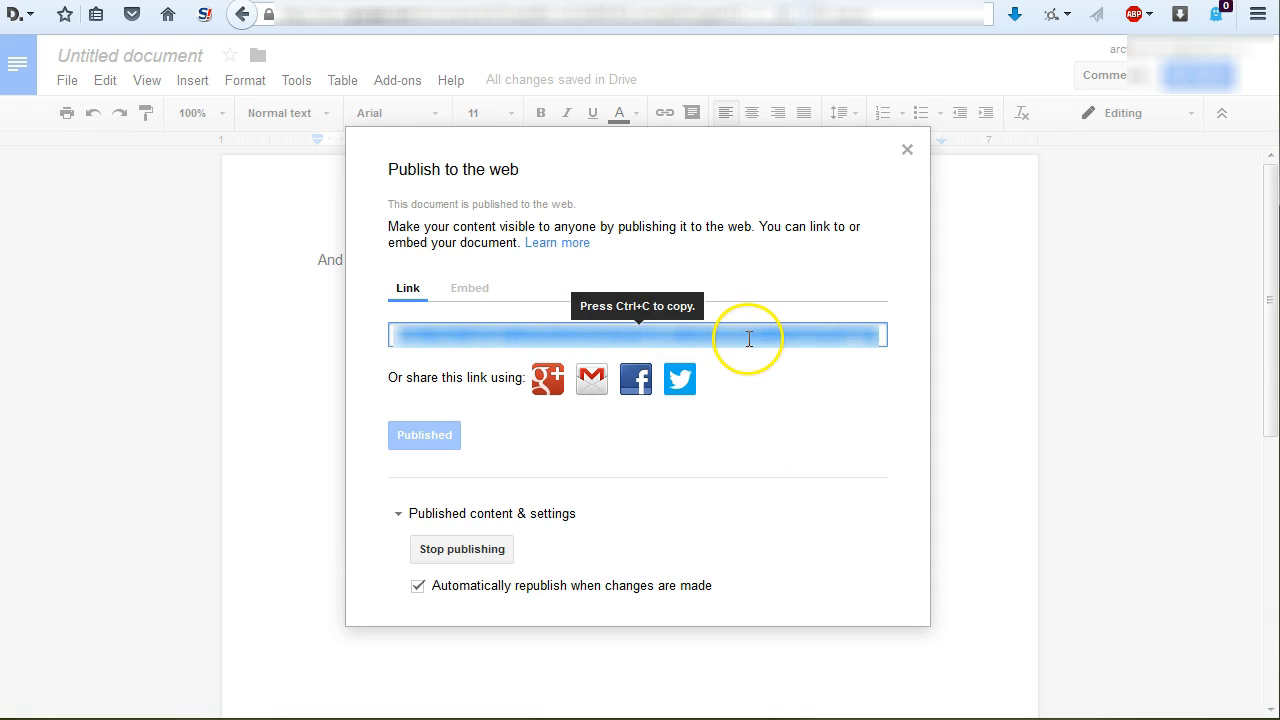
- Copy the published document's link and paste it as the URL of the "Syllabus via Google Doc" web link in Blackboard
key(ctrl+c)
click(690, 0)
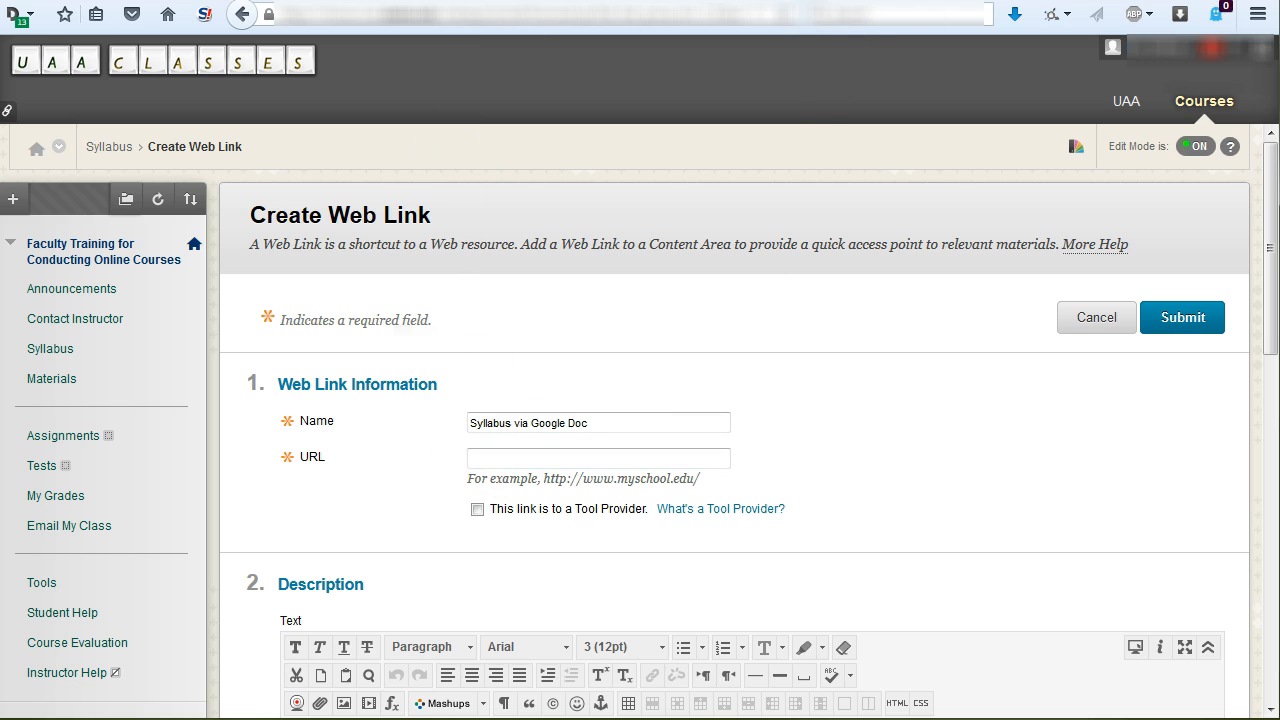
click(640, 0)
right_click(514, 335)
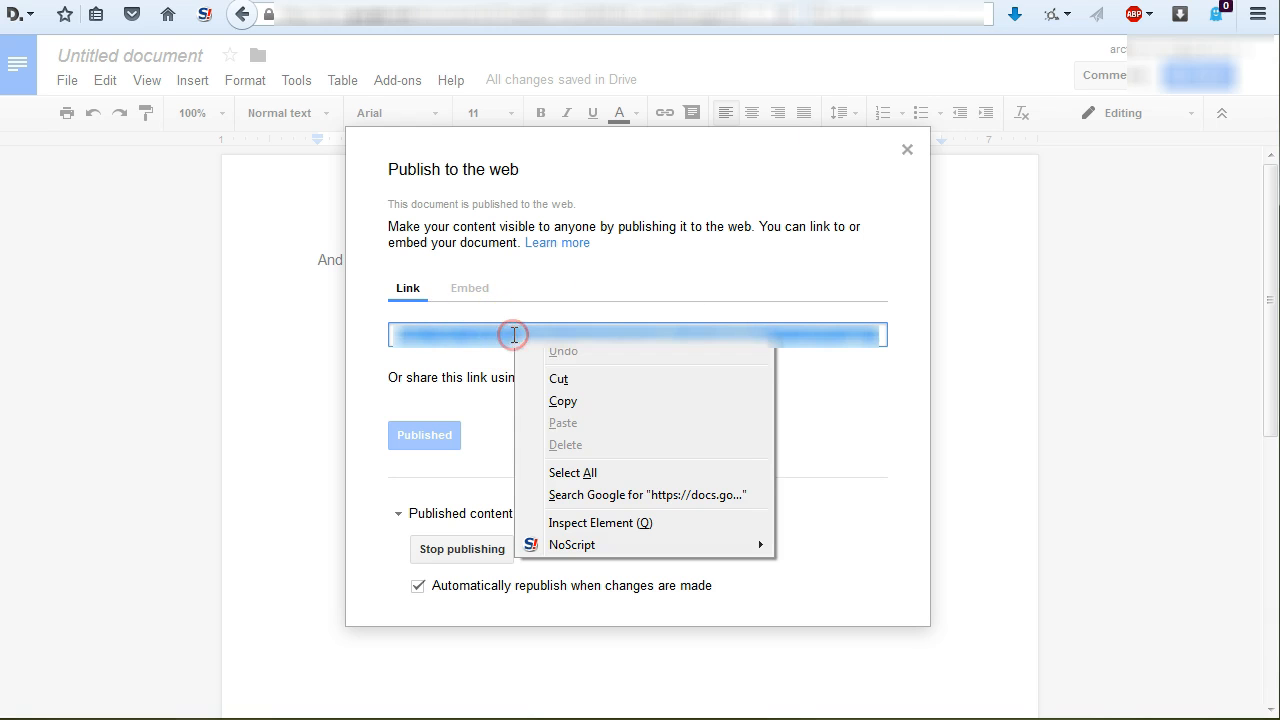
click(551, 402)
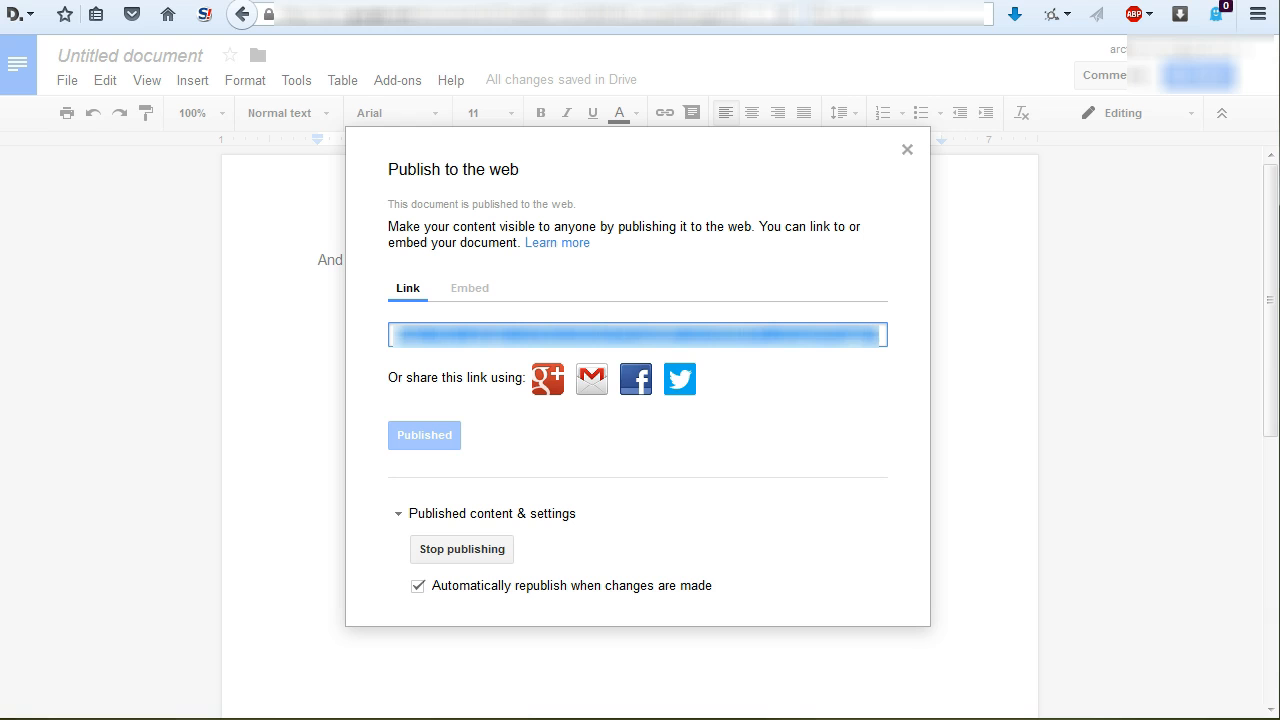
click(600, 0)
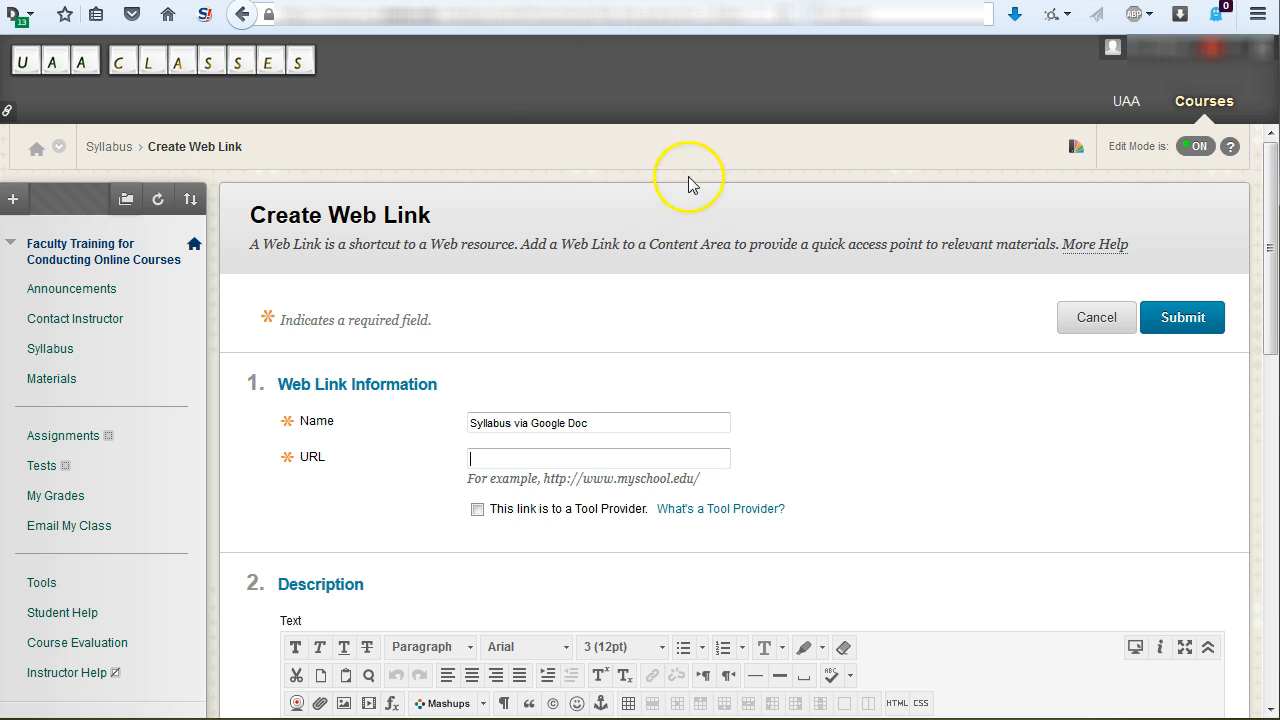
right_click(508, 462)
click(583, 547)
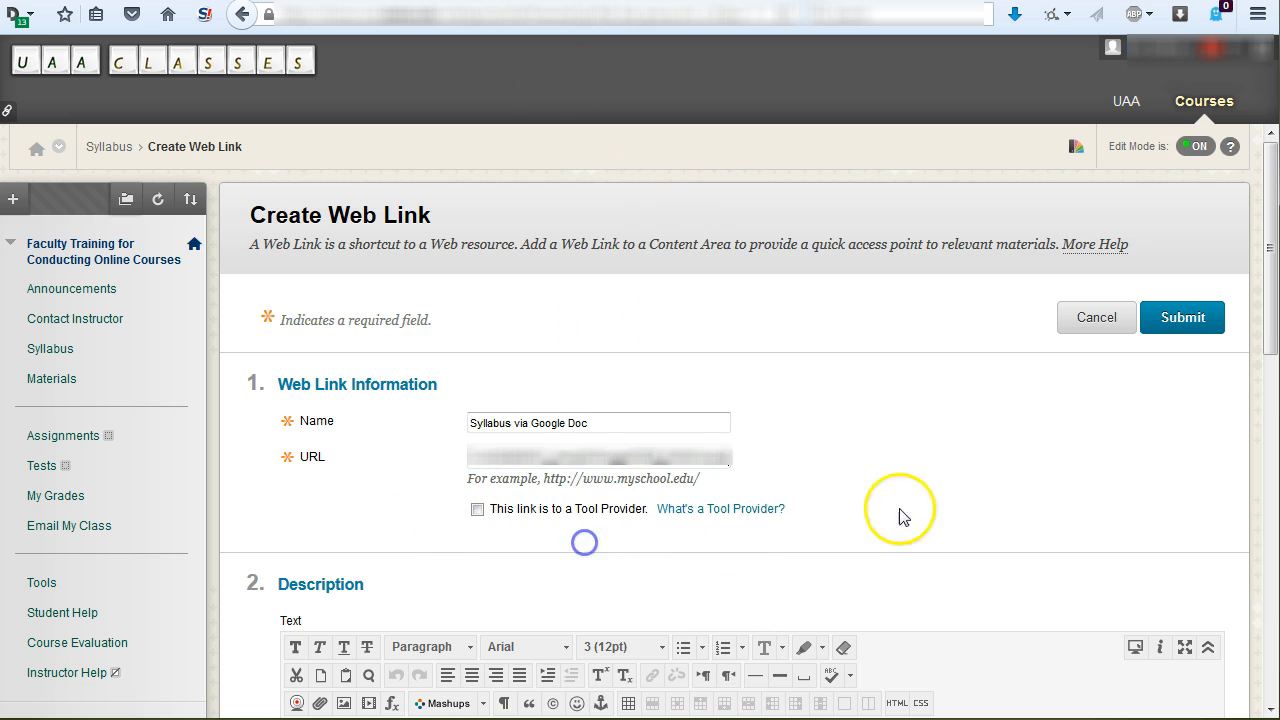
- Enter the web link's description as "Google Doc version of syllabus"
scroll(780, 540, down, 2)
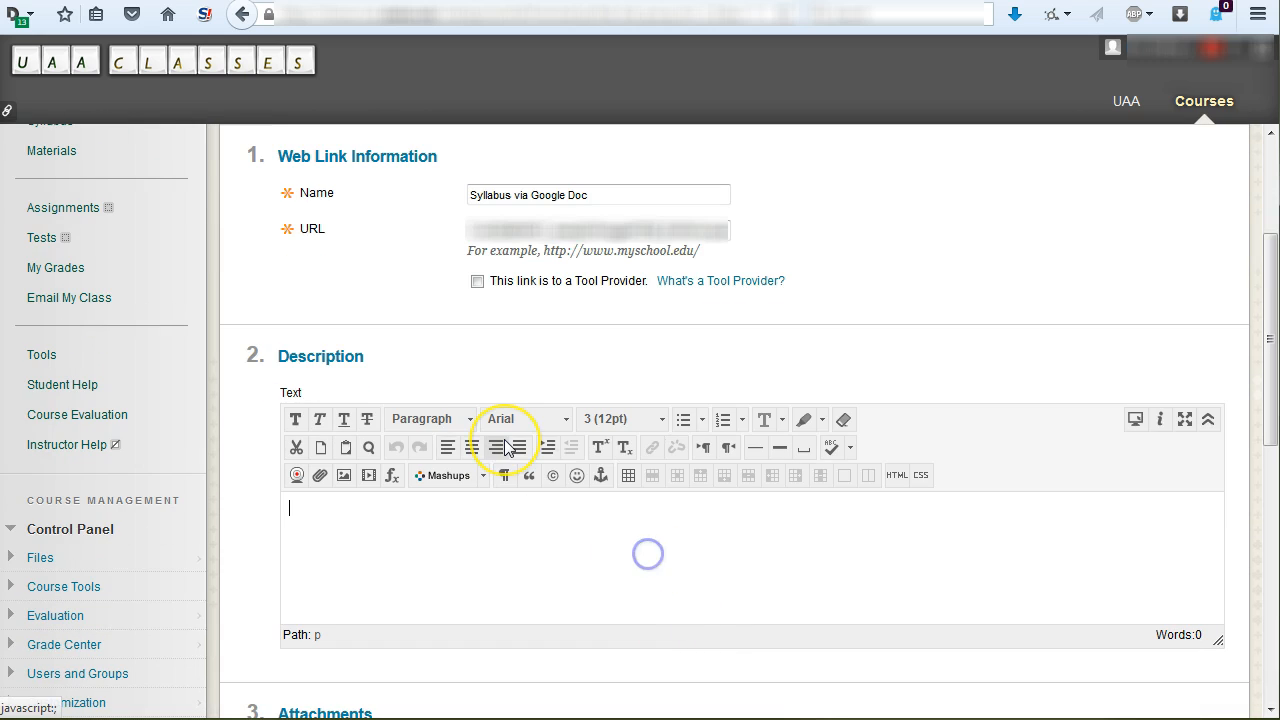
text(Google Doc version of syllabus)
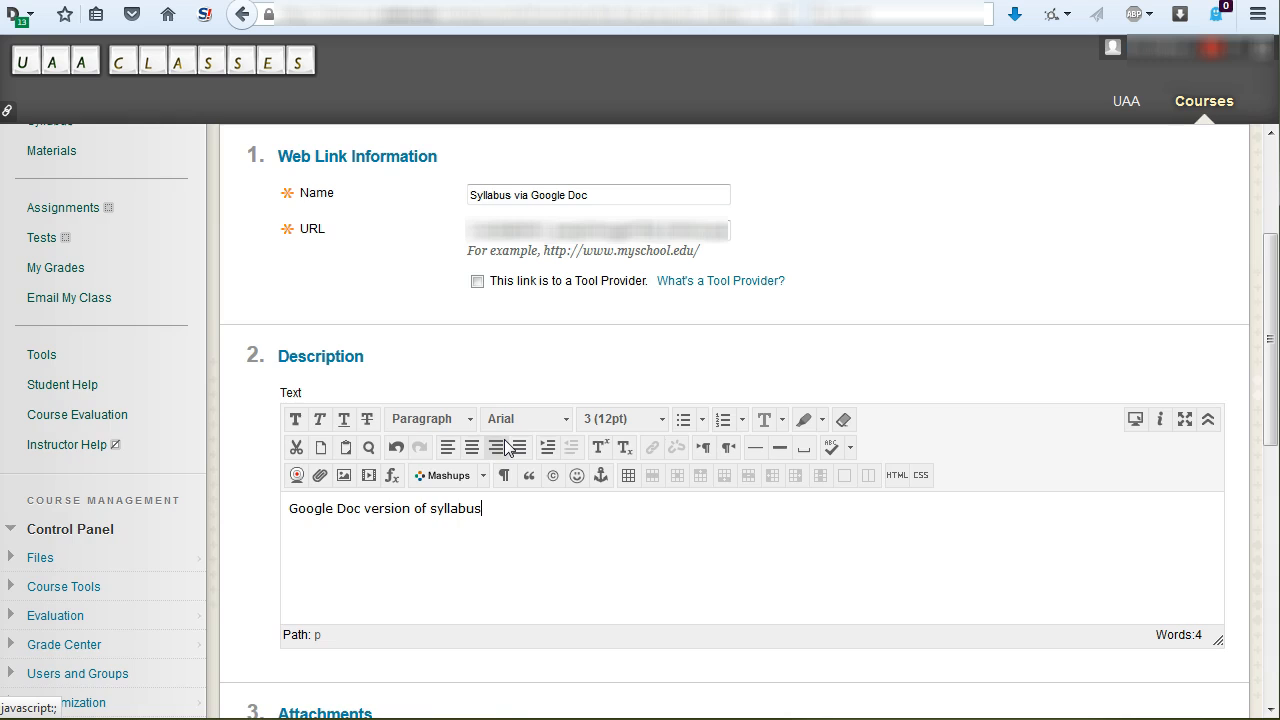
scroll(505, 447, down, 3)
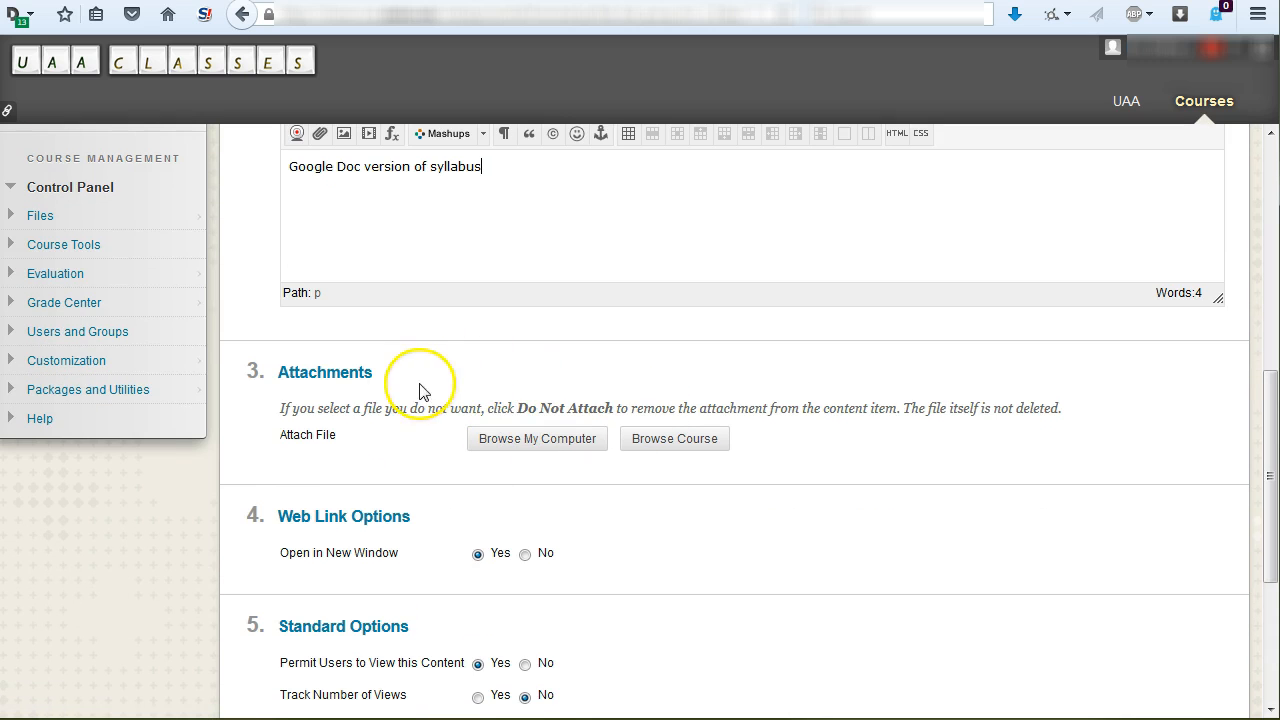
scroll(400, 400, up, 3)
- Review the Google Doc web link's attachment, new-window, viewing and date options, keep them as they are, and submit it
scroll(771, 591, down, 2)
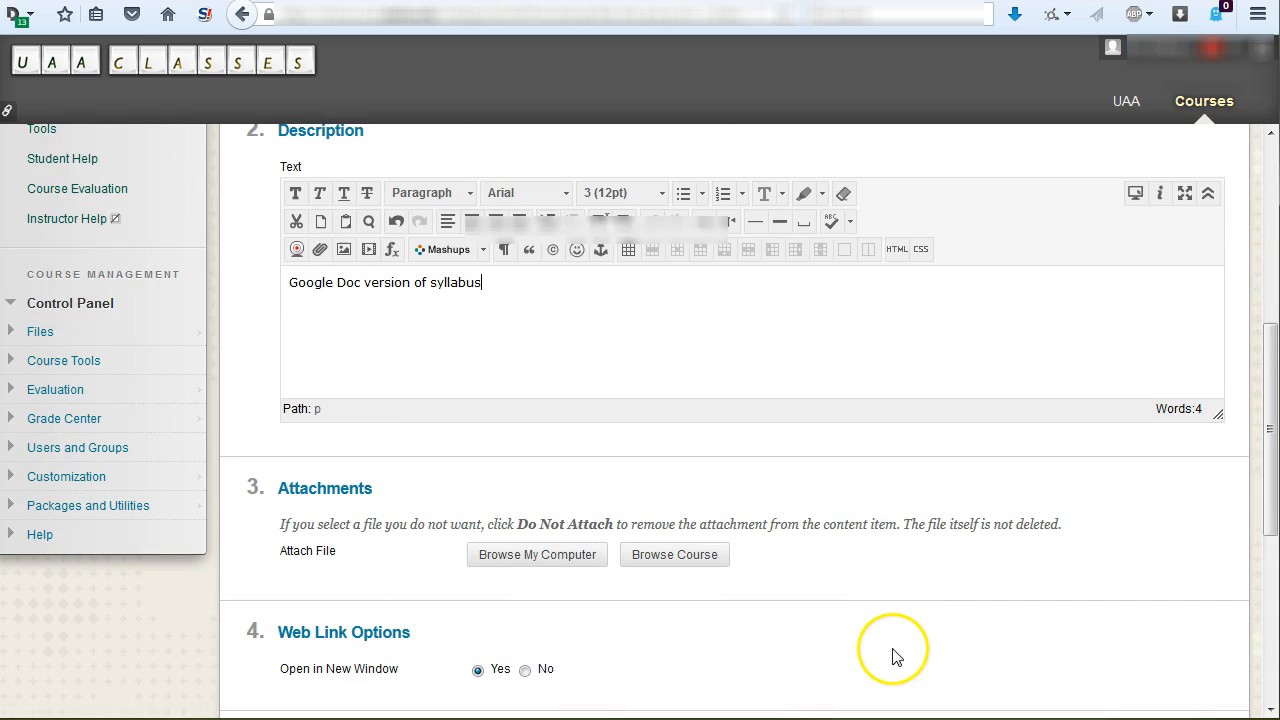
scroll(900, 640, down, 2)
scroll(905, 638, up, 2)
drag(253, 488, 789, 574)
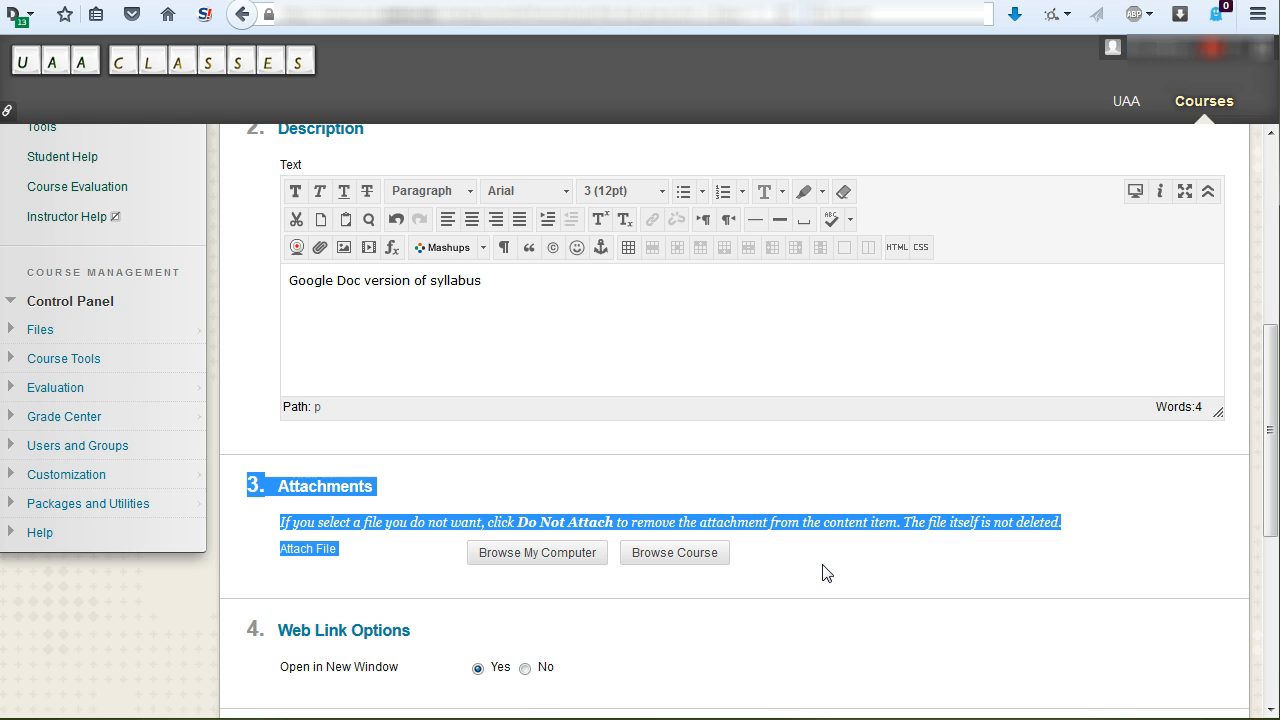
click(830, 510)
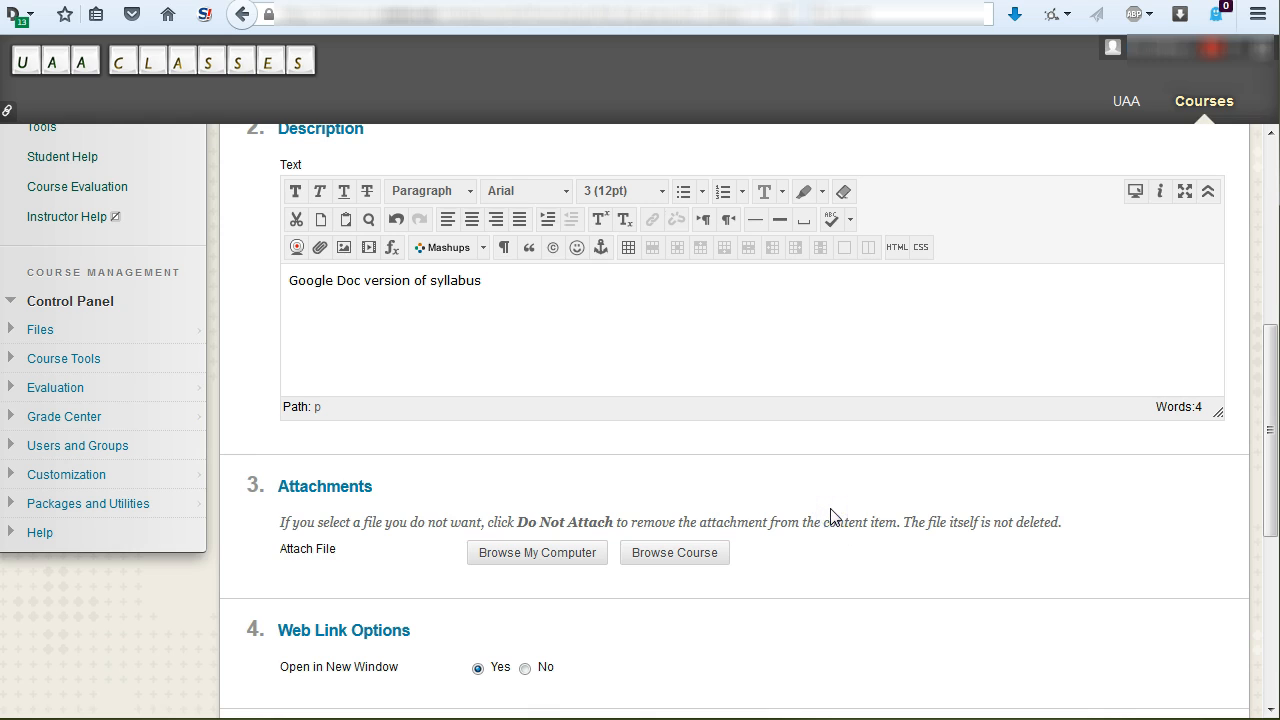
scroll(830, 515, up, 4)
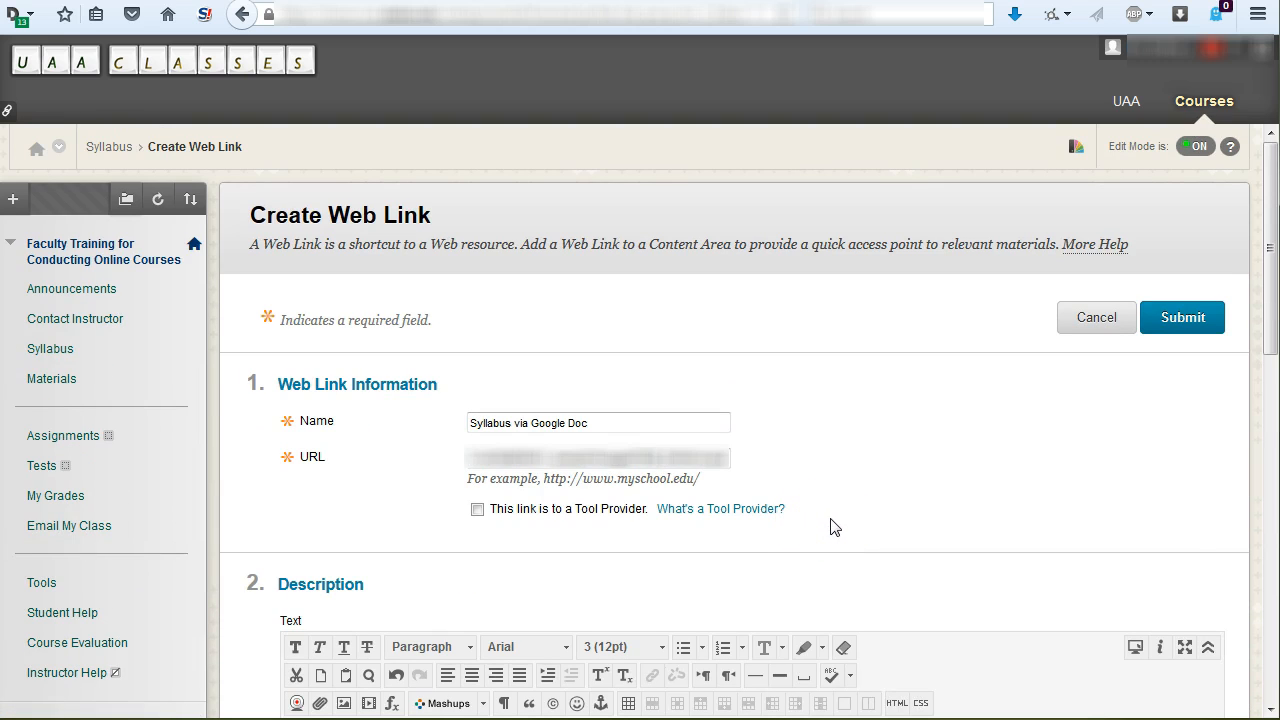
scroll(837, 525, down, 5)
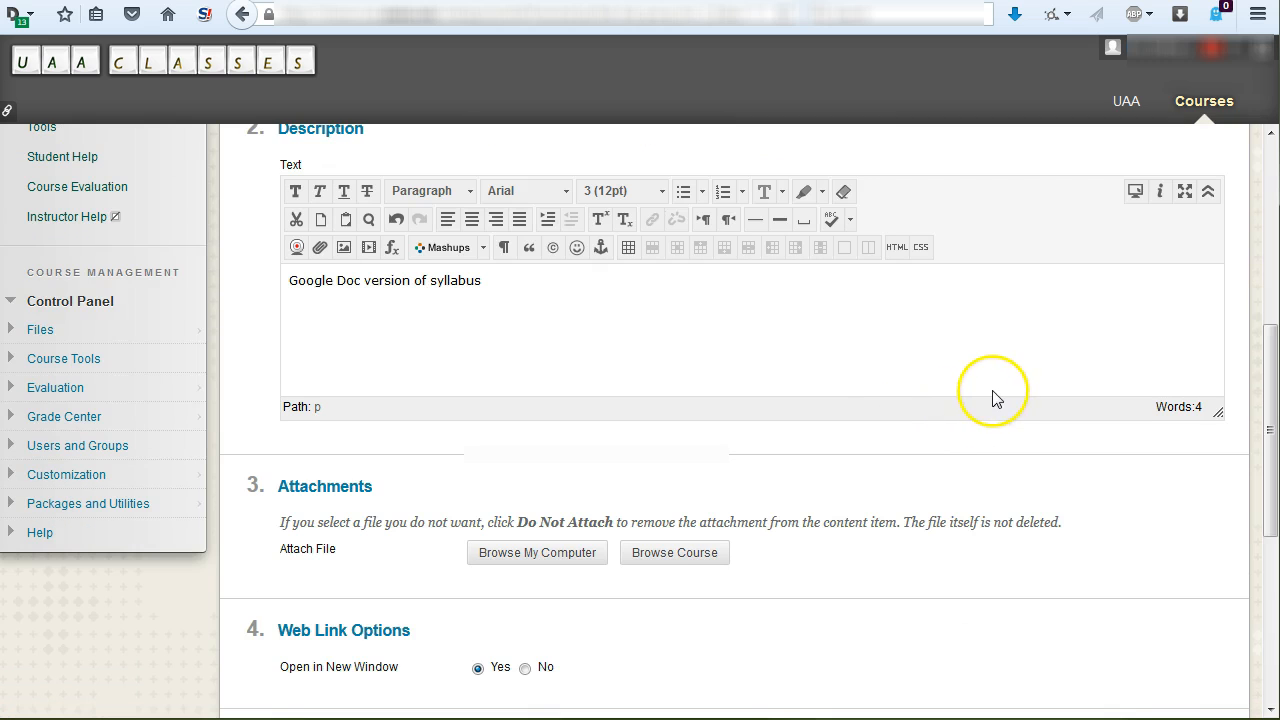
scroll(990, 540, up, 2)
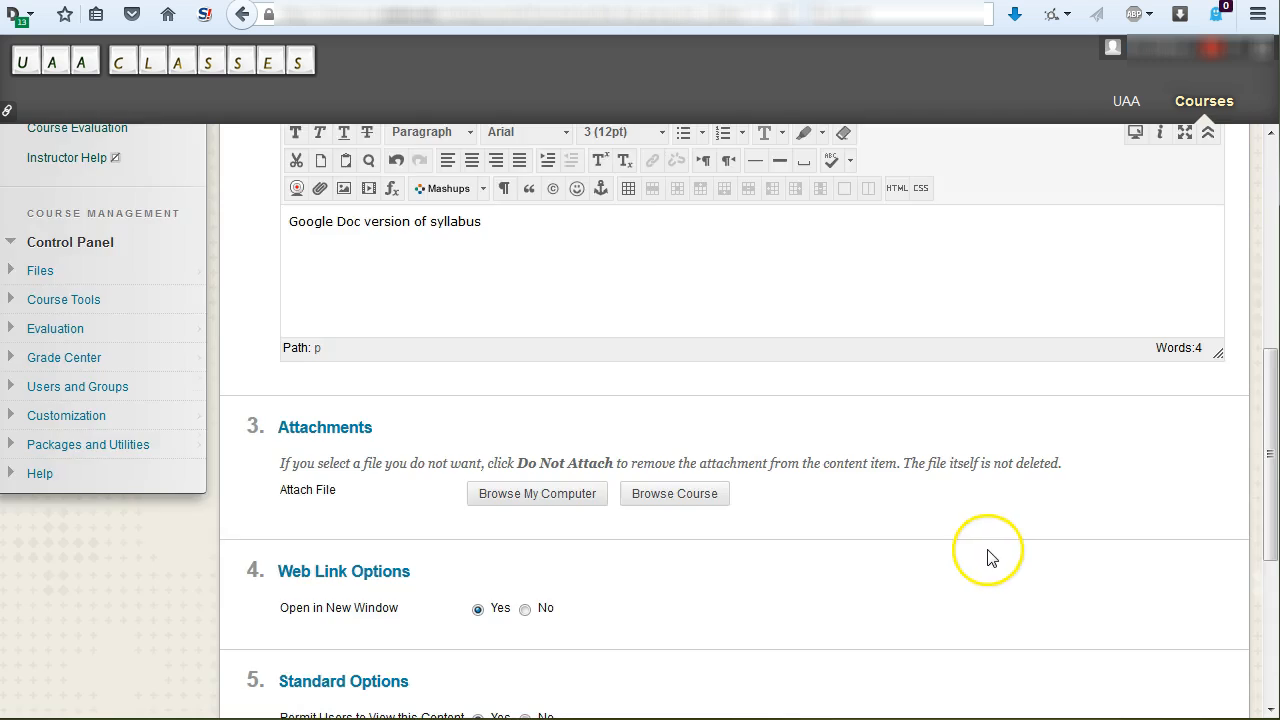
scroll(890, 615, down, 3)
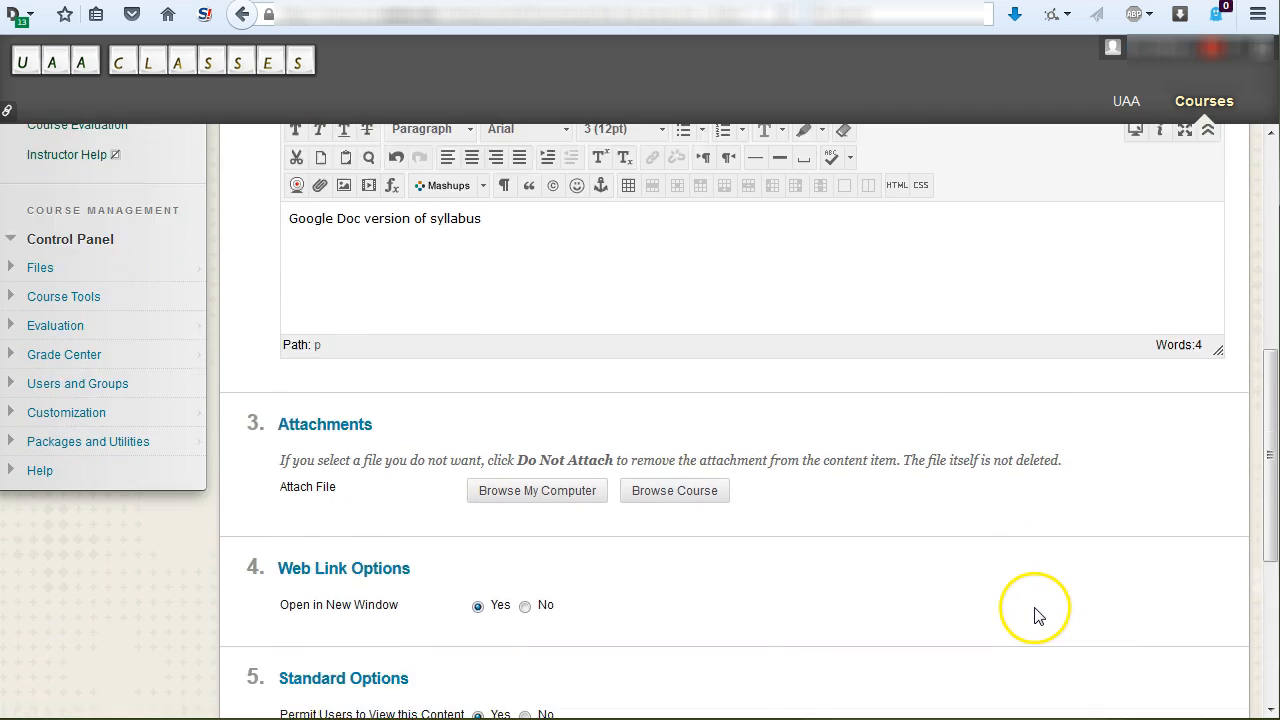
scroll(968, 568, down, 1)
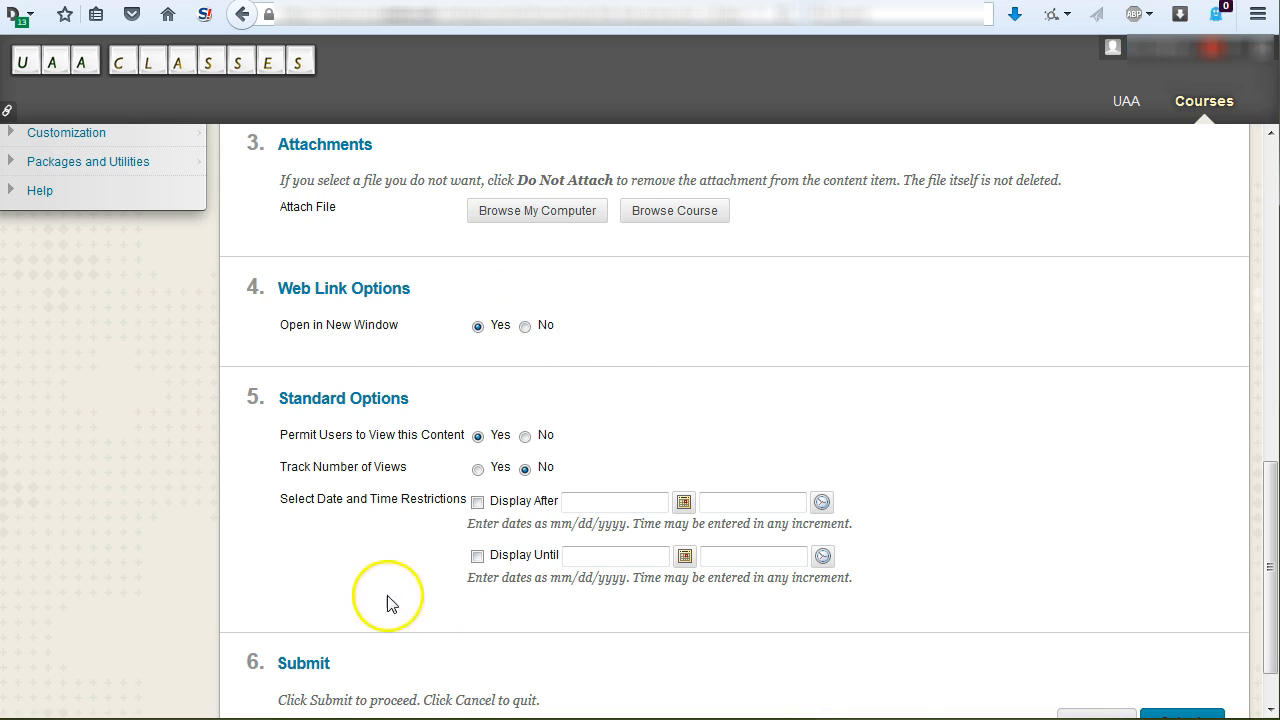
scroll(969, 555, down, 1)
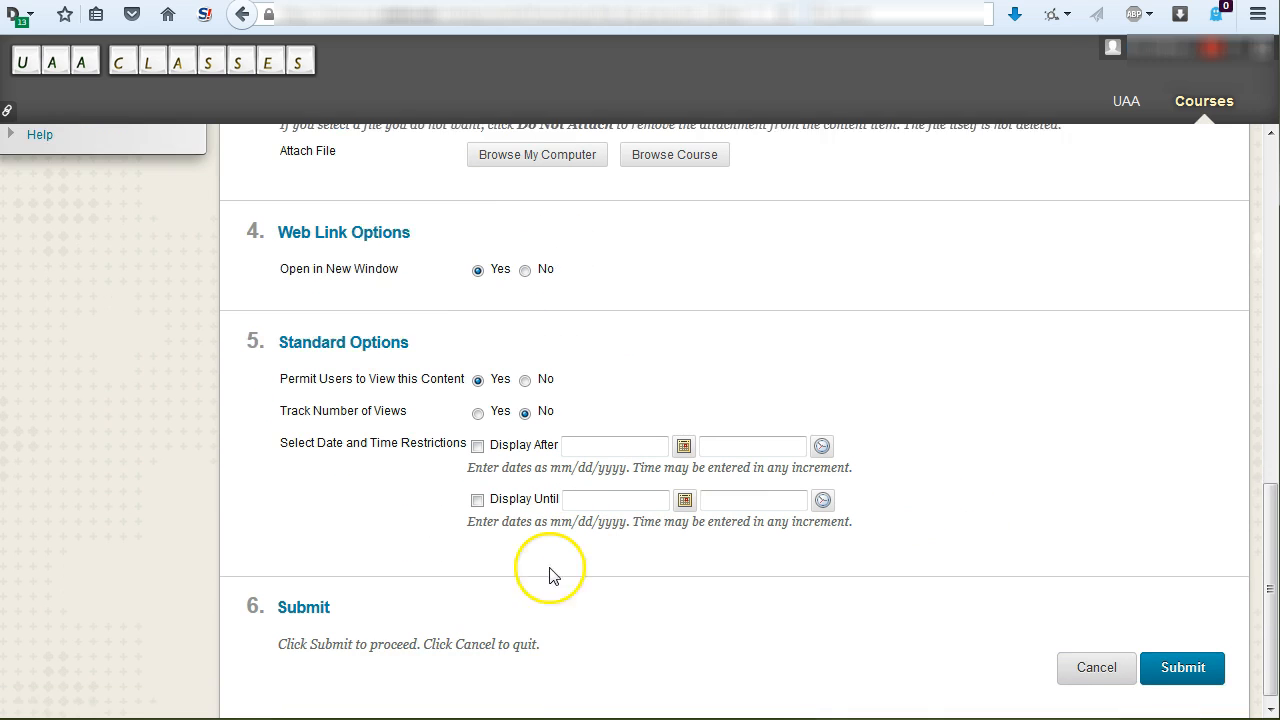
click(1155, 660)
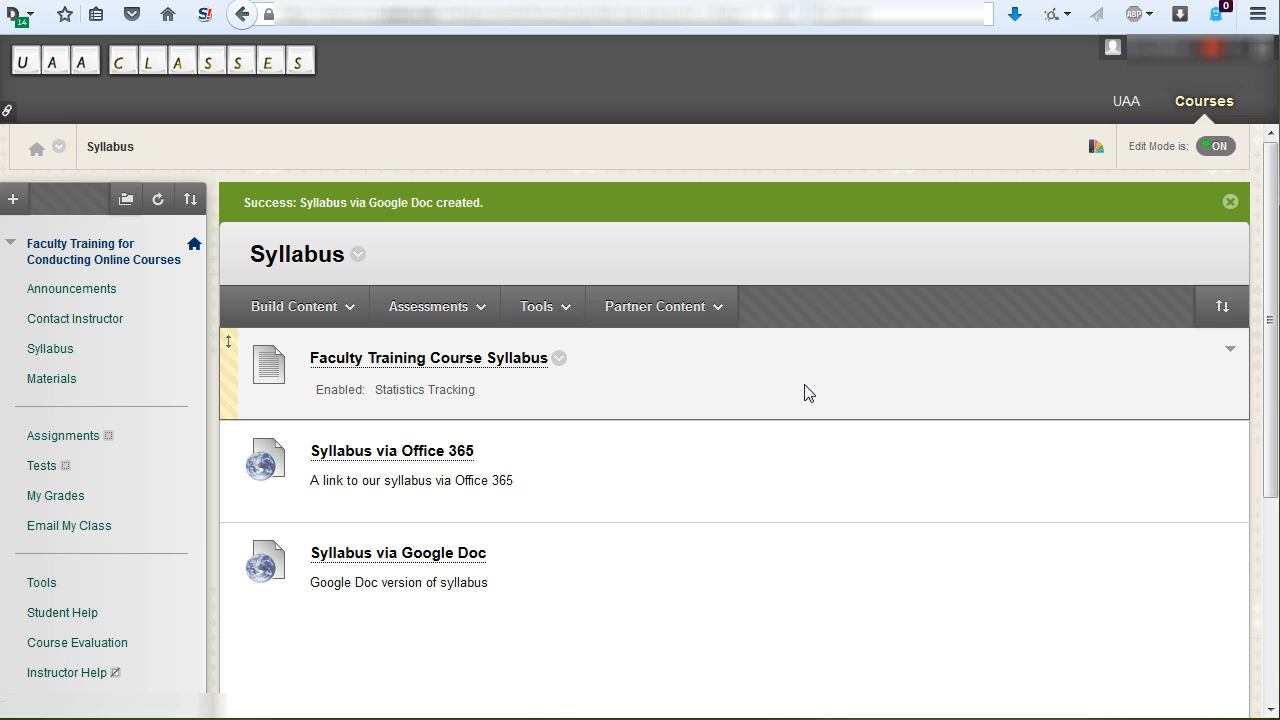
- Reorder the Syllabus items to Faculty Training Course Syllabus first, Syllabus via Google Doc second and Syllabus via Office 365 last
click(233, 320)
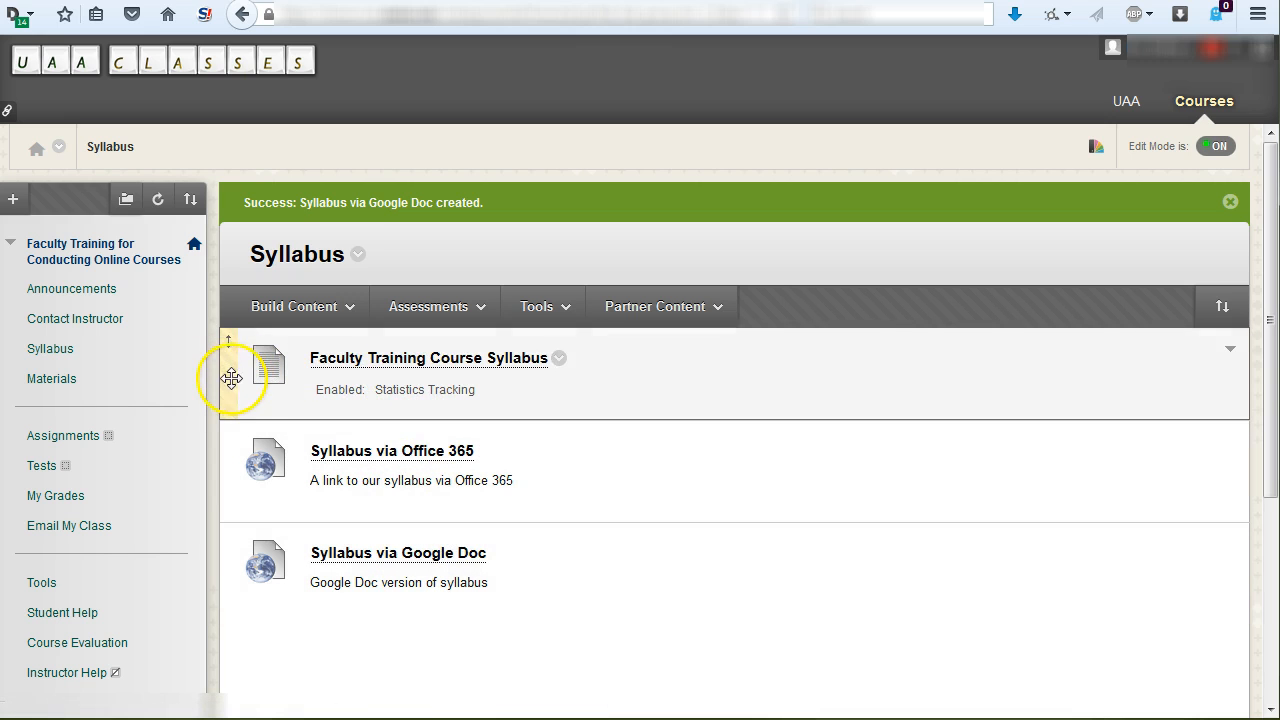
drag(229, 378, 229, 577)
drag(237, 500, 236, 382)
drag(229, 465, 234, 368)
drag(229, 545, 237, 360)
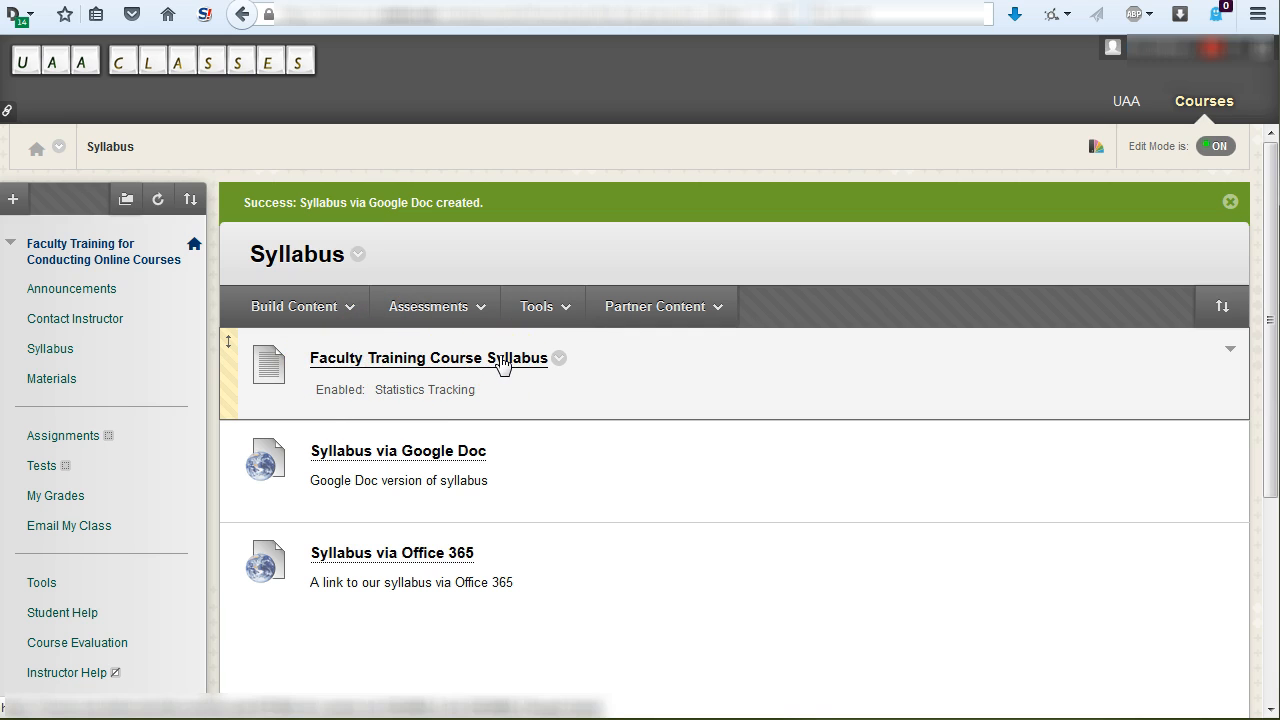
- Open the Faculty Training Course Syllabus item for editing from its item options
click(560, 359)
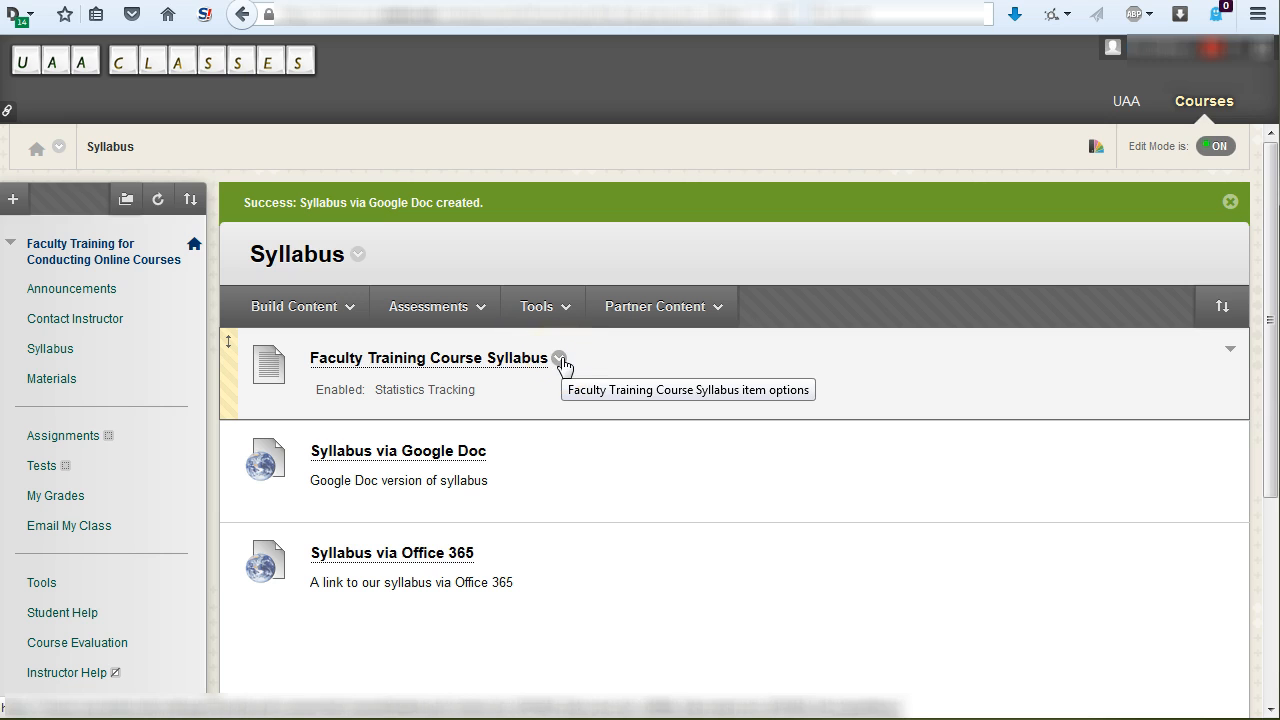
click(560, 360)
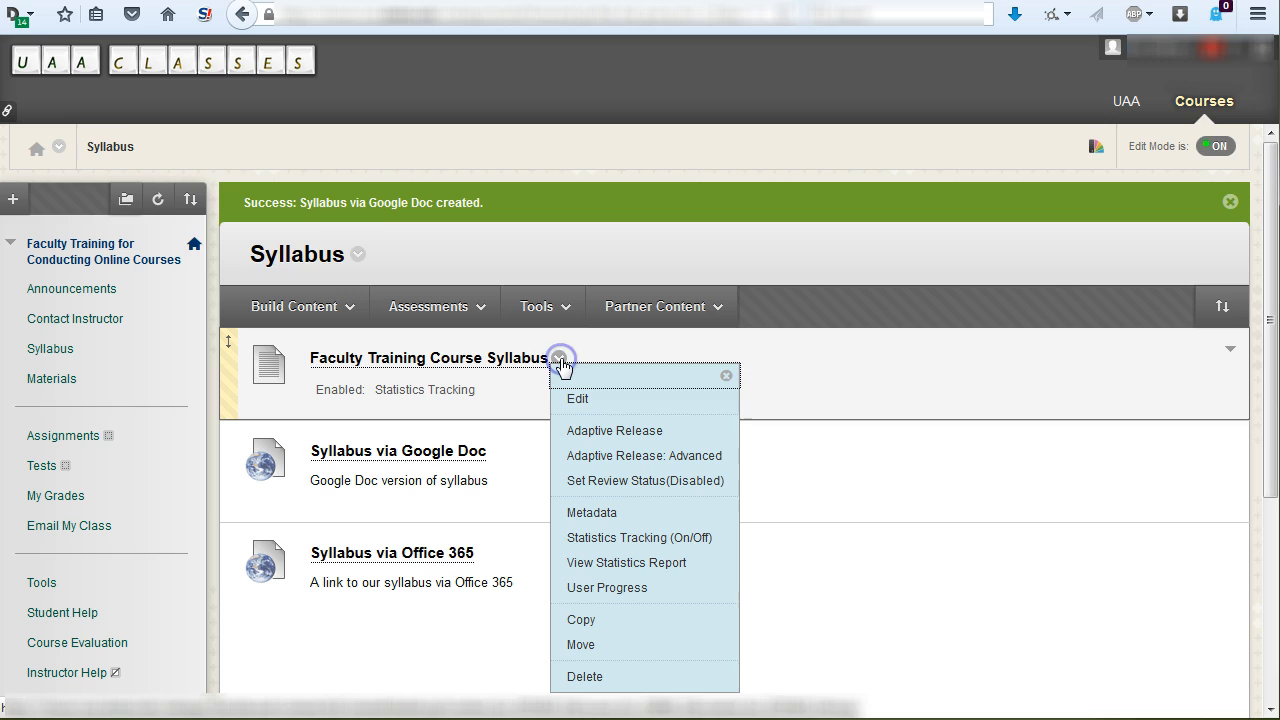
click(580, 402)
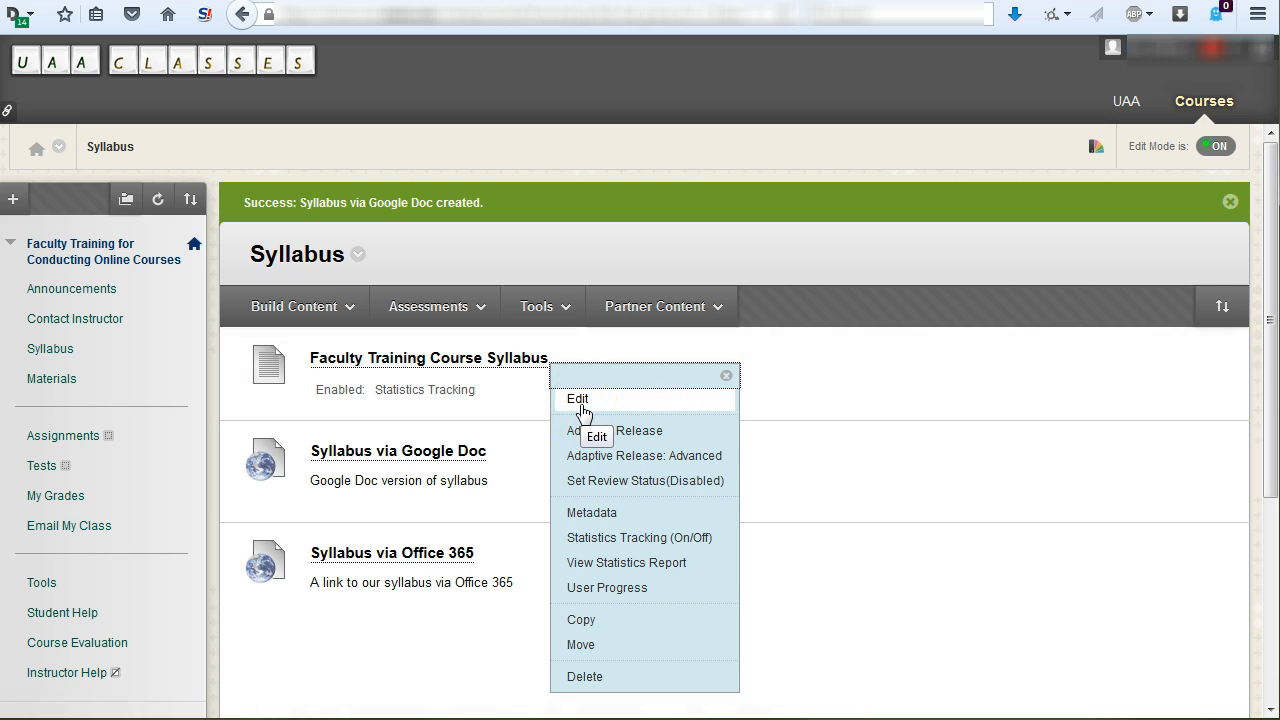
click(576, 400)
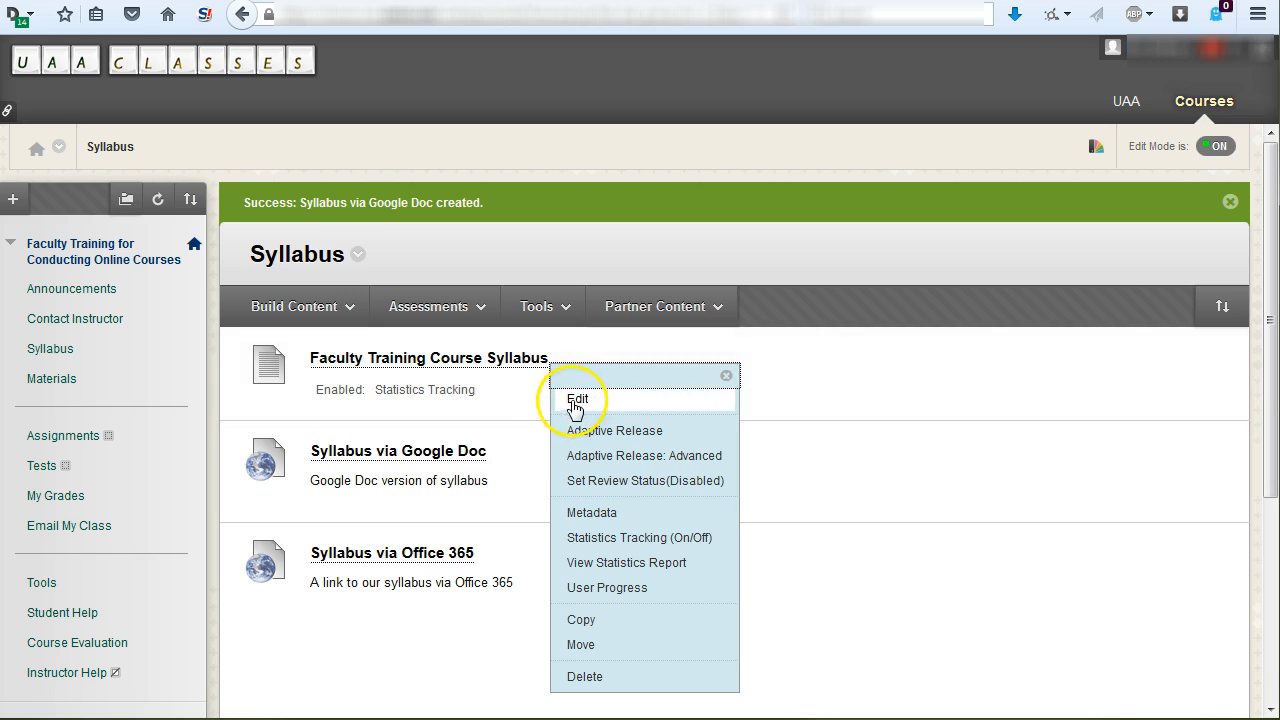